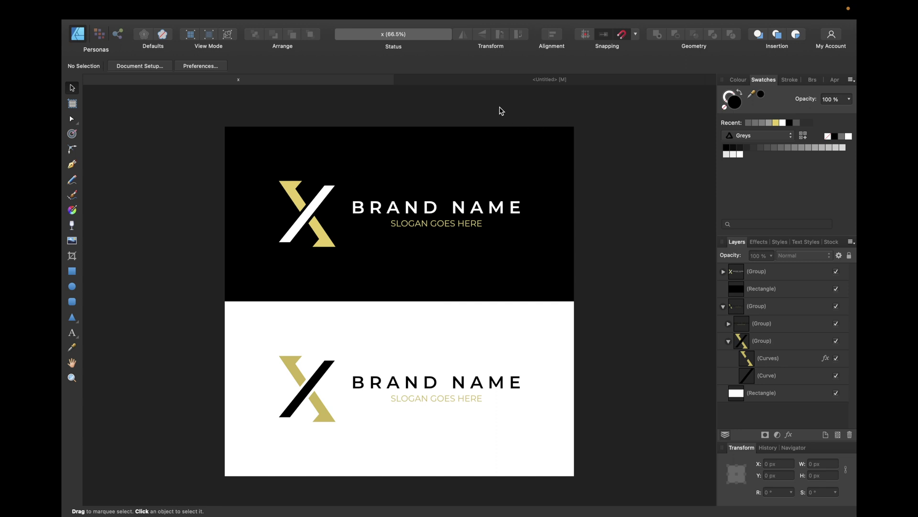
Step: Switch from the reference logo to the blank Untitled document
left_click(479, 83)
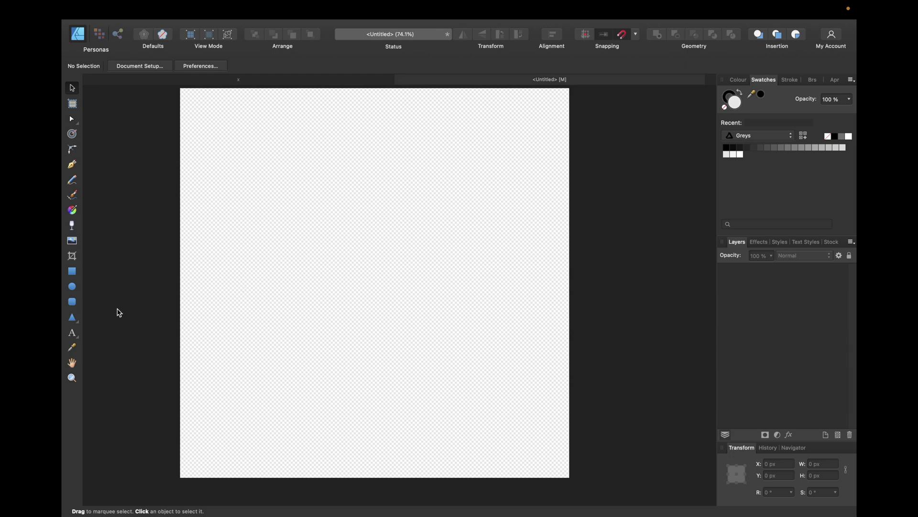
Step: Add a capital X as art text, enlarged to 211.3 pt and set in Krona One
left_click(73, 333)
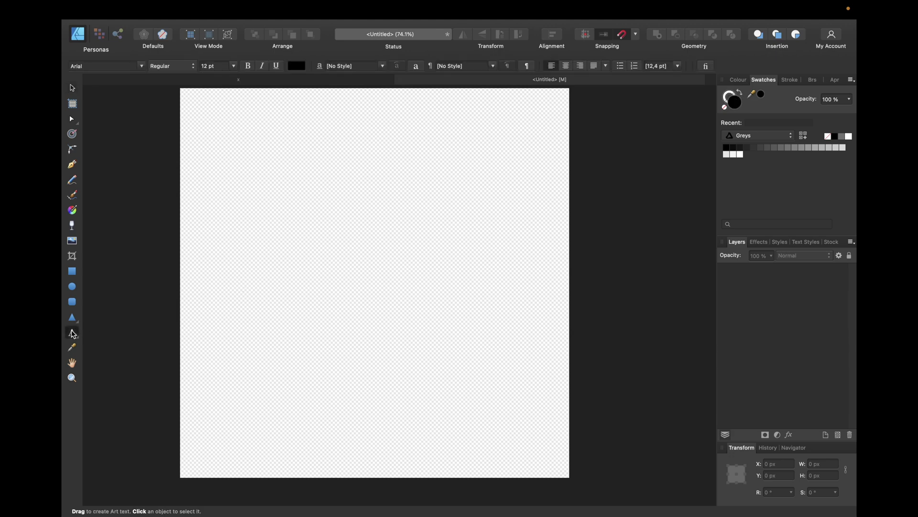
left_click(370, 258)
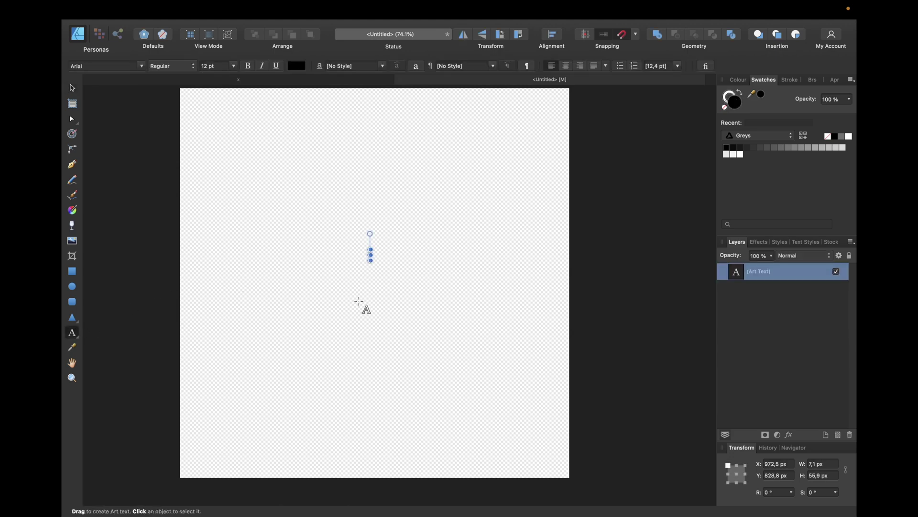
type("X")
left_click_drag(378, 251, 492, 159)
key("super+a")
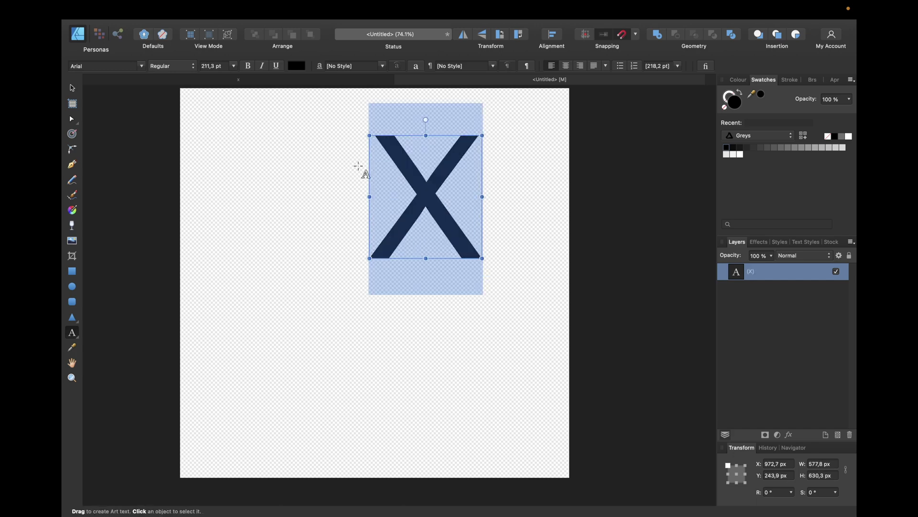
left_click(142, 64)
left_click(225, 152)
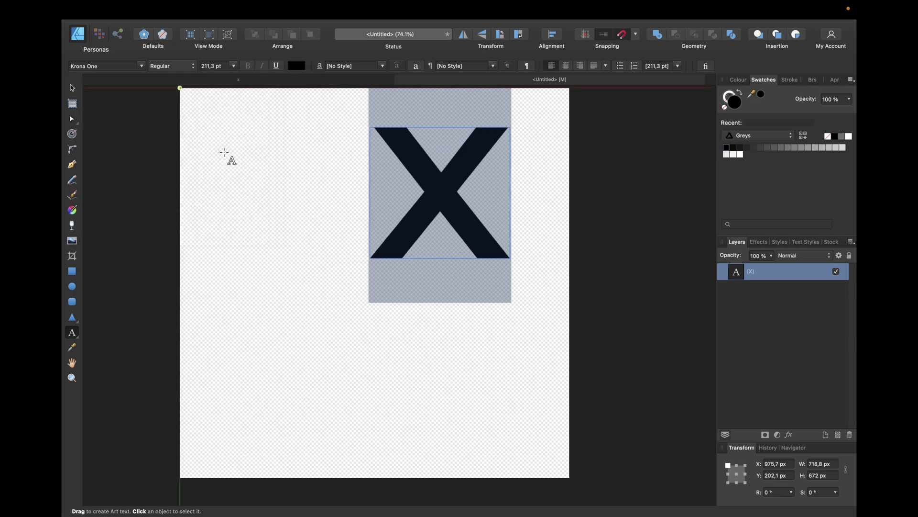
key("Escape")
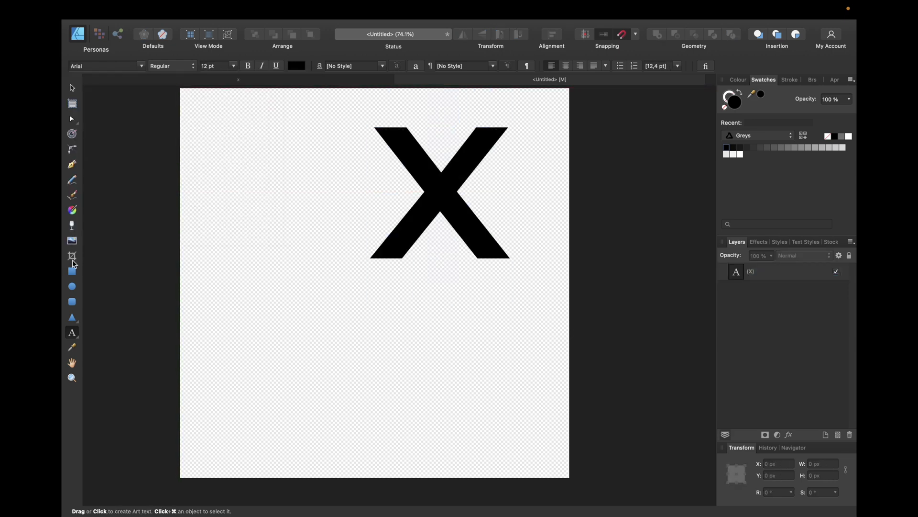
Step: Draw a 672 px light grey square over the X and move it below the X layer
left_click(74, 271)
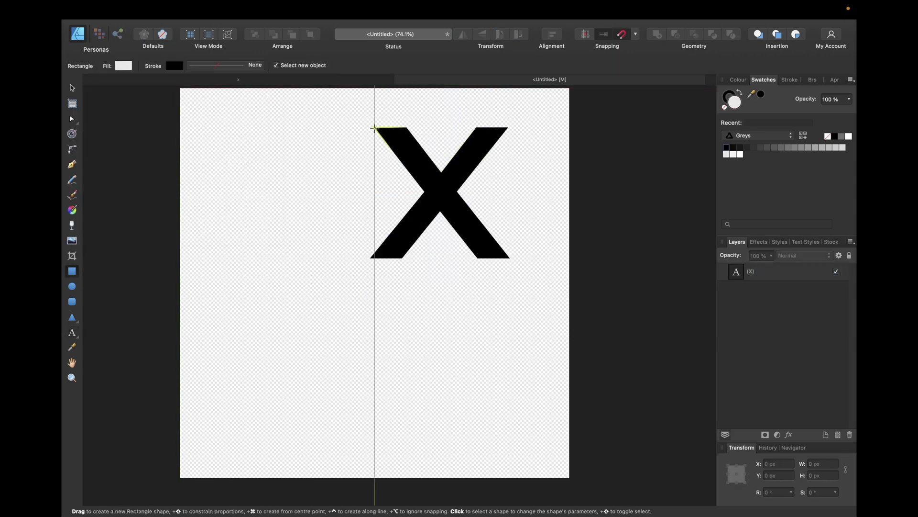
left_click_drag(375, 129, 505, 257)
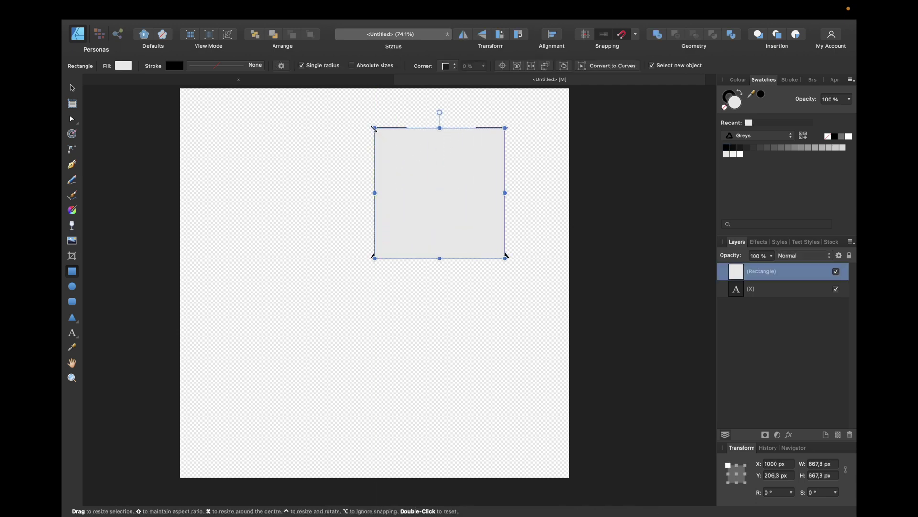
left_click_drag(373, 128, 373, 127)
left_click_drag(776, 275, 771, 291)
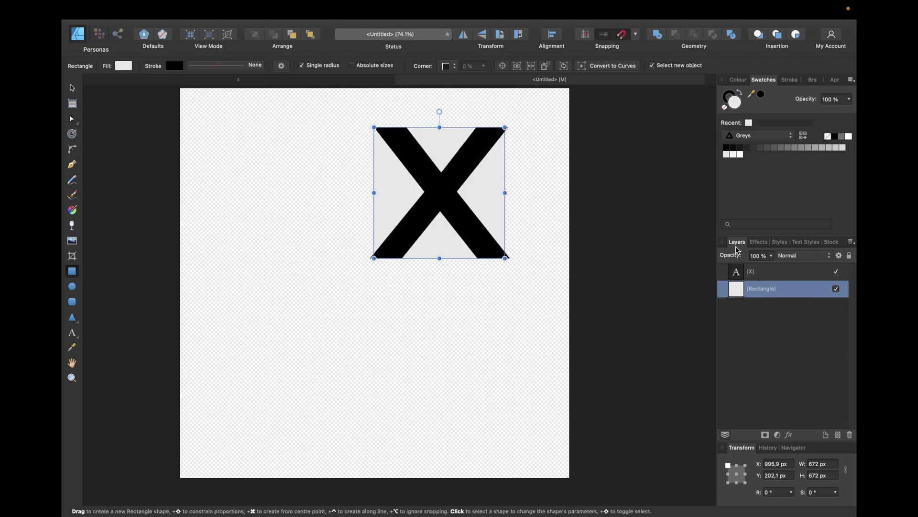
Step: Resize the X from its side handles to 672 px wide to match the square
left_click(755, 273)
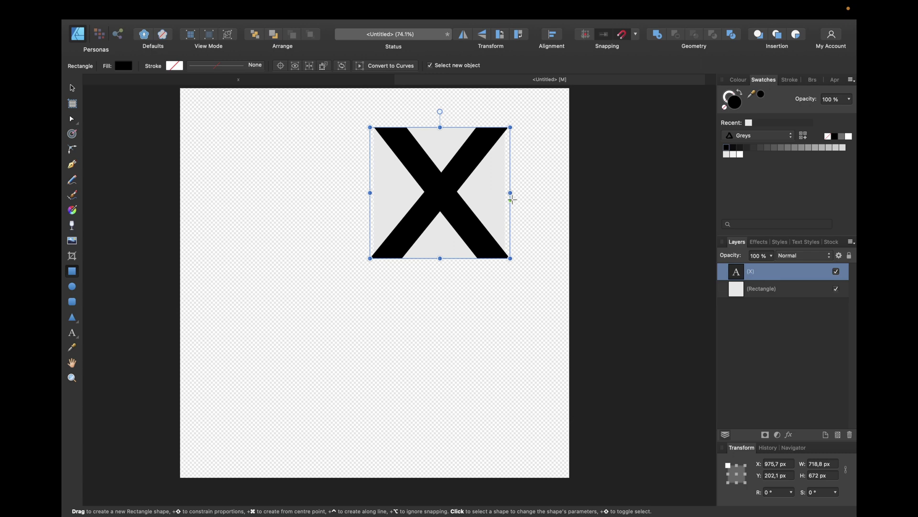
left_click_drag(507, 193, 505, 193)
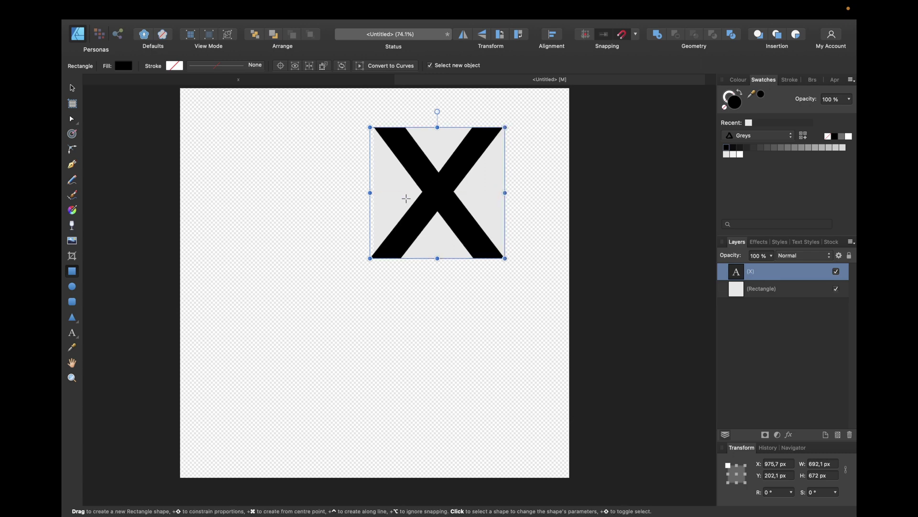
left_click_drag(371, 194, 374, 193)
left_click(560, 201)
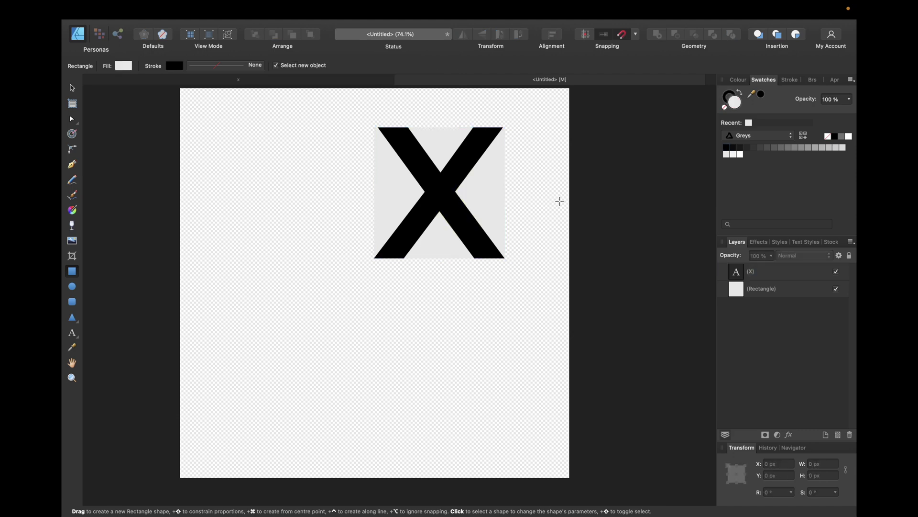
Step: Draw a small rectangle 100 px wide and fill it dark grey
scroll(478, 170, "up", 4)
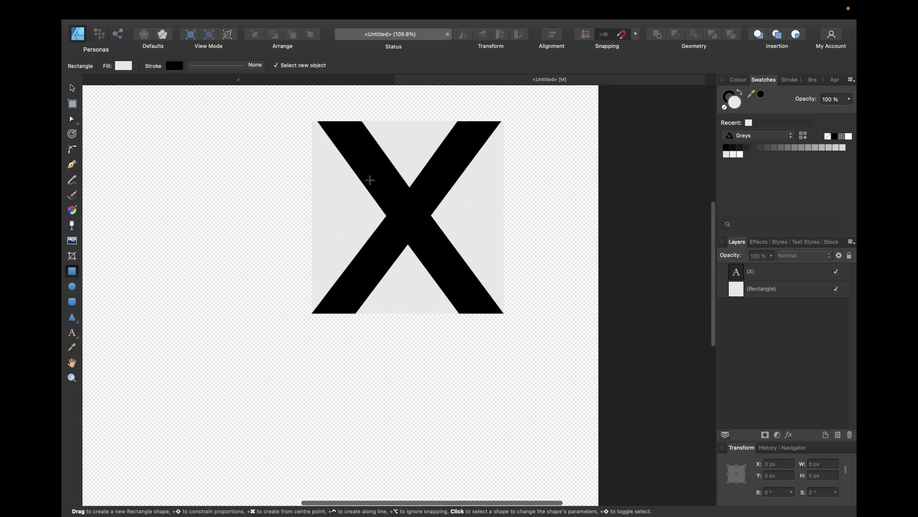
scroll(150, 254, "up", 1)
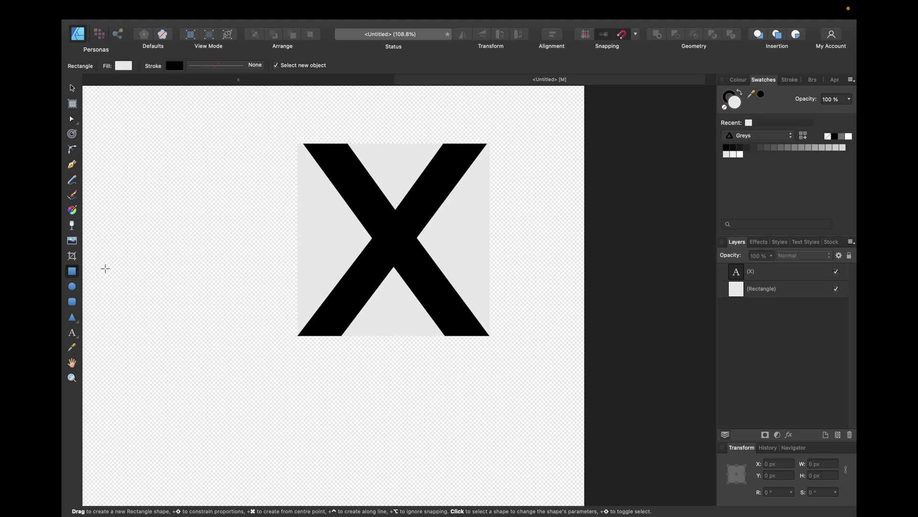
left_click_drag(490, 109, 466, 131)
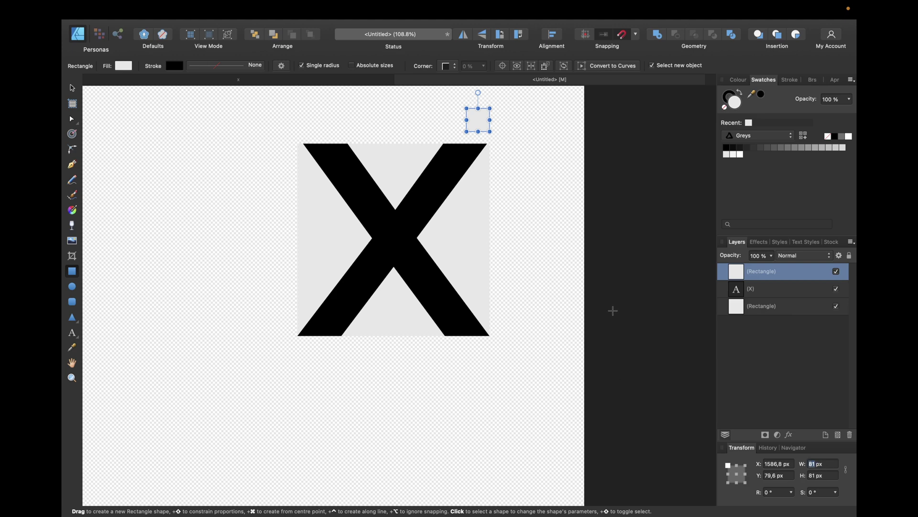
type("1")
key("Return")
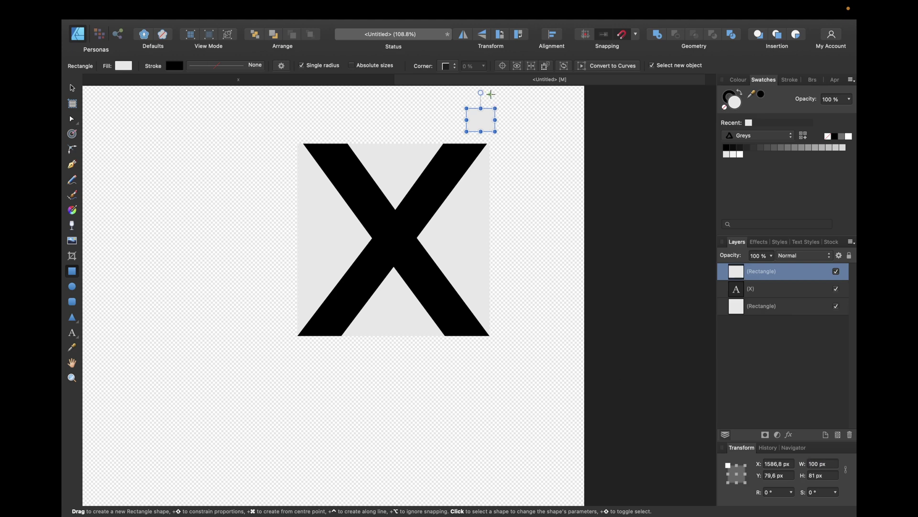
left_click(775, 148)
left_click(604, 182)
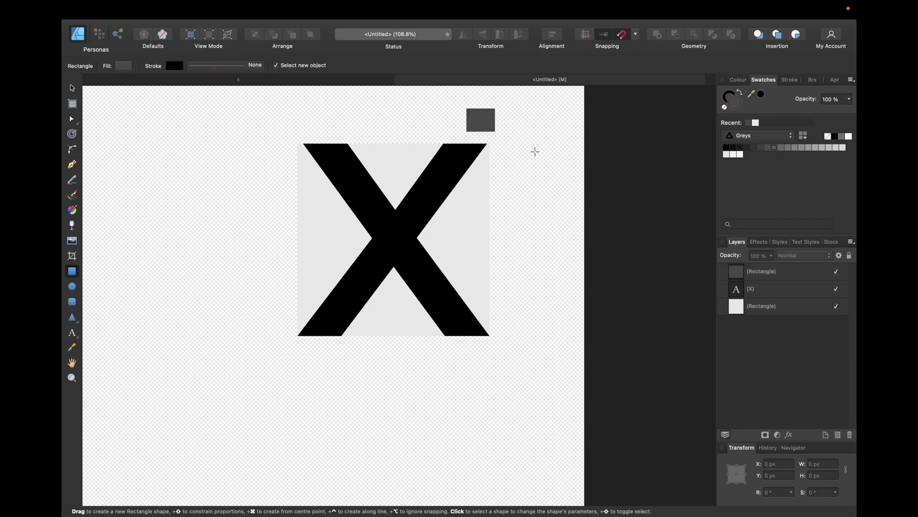
Step: Snap the dark grey rectangle and Cmd+J copies onto each corner of the square
left_click(477, 117)
left_click_drag(483, 119, 317, 347)
key("super+j")
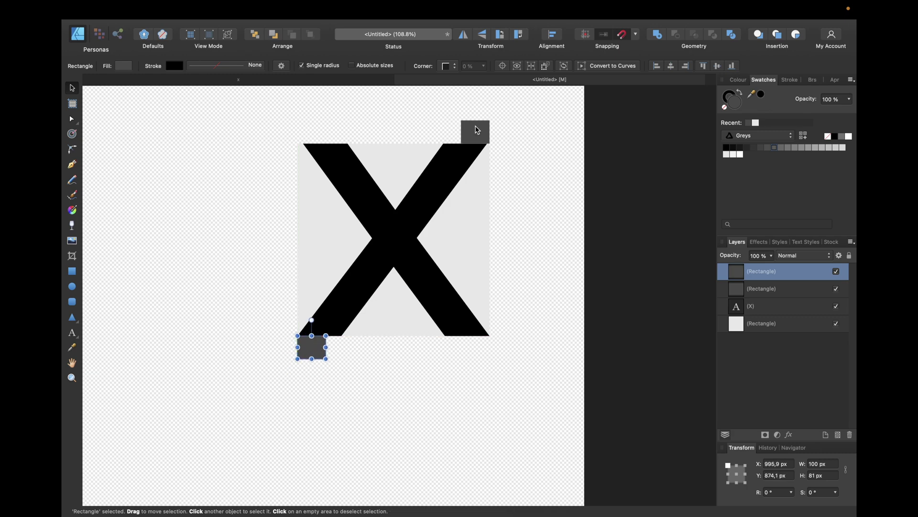
left_click(473, 133)
key("super+j")
left_click_drag(472, 136, 472, 356)
key("super+j")
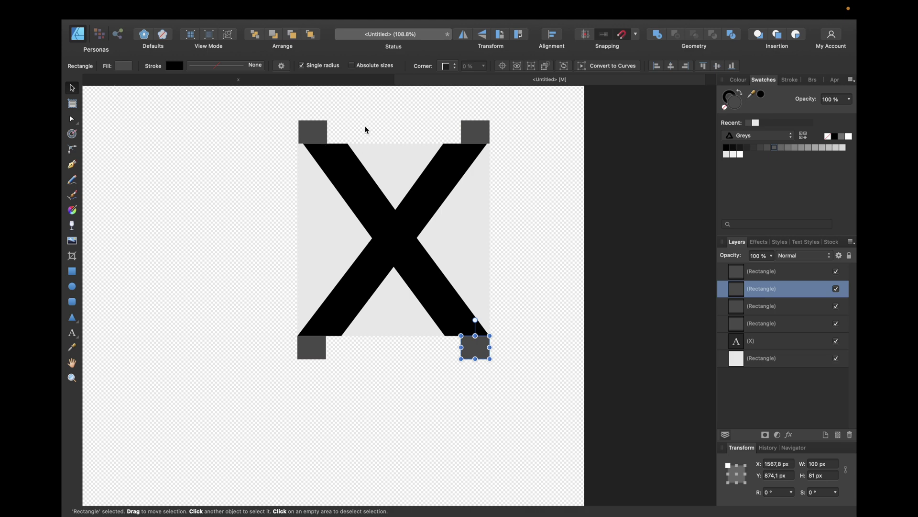
left_click(529, 201)
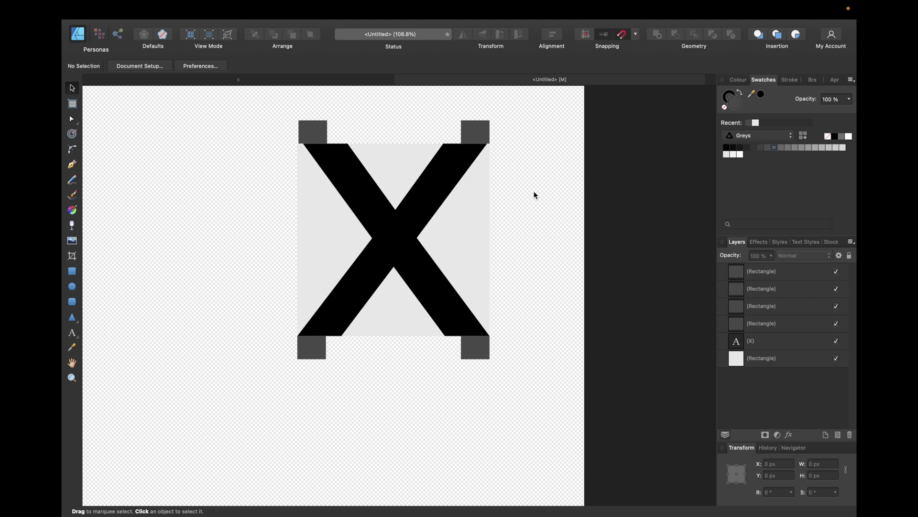
left_click(636, 35)
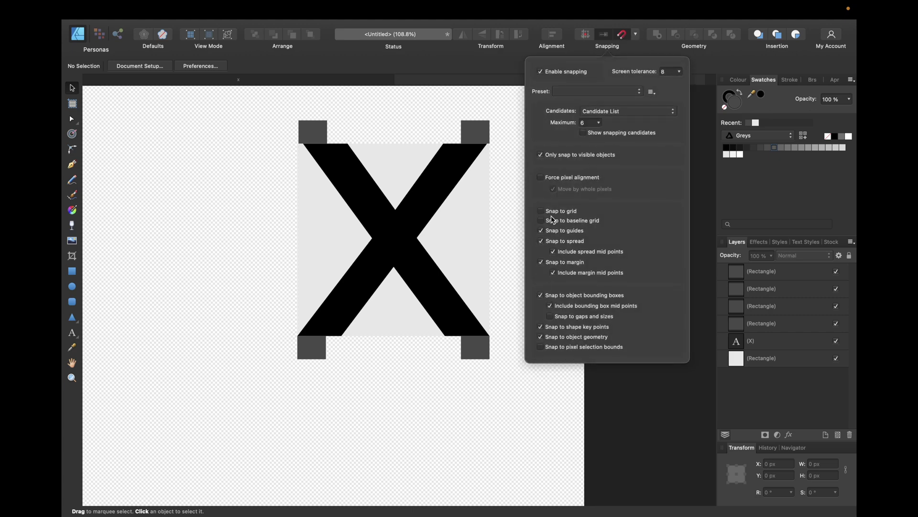
left_click(517, 202)
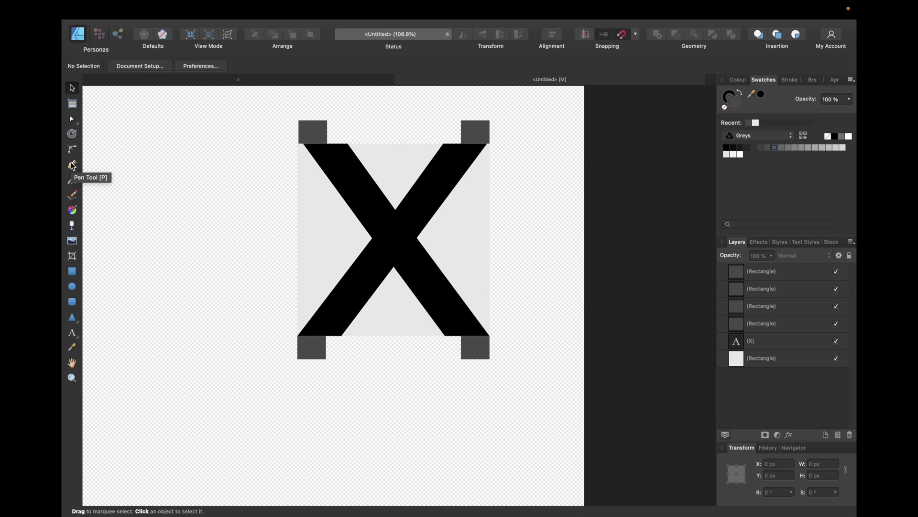
Step: Pen-trace a closed shape along the X's rising stroke, from bottom-left to top-right corner
left_click(72, 165)
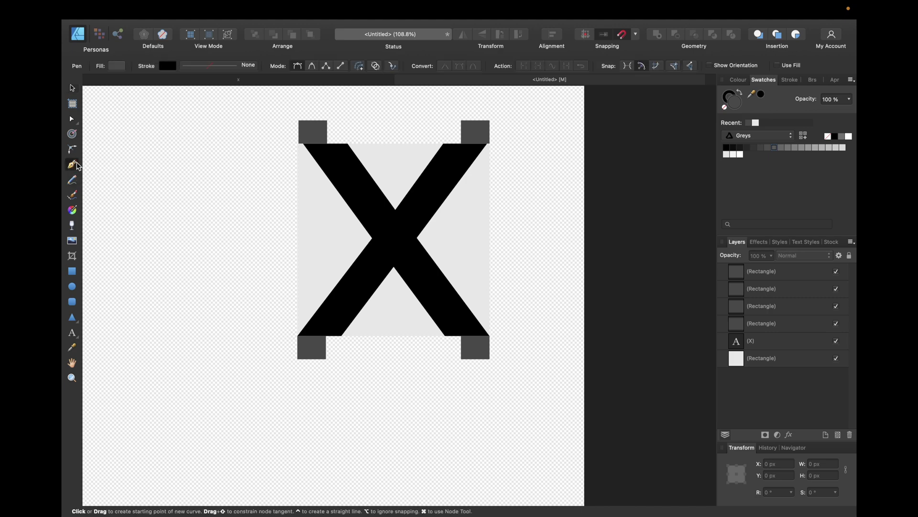
left_click(297, 335)
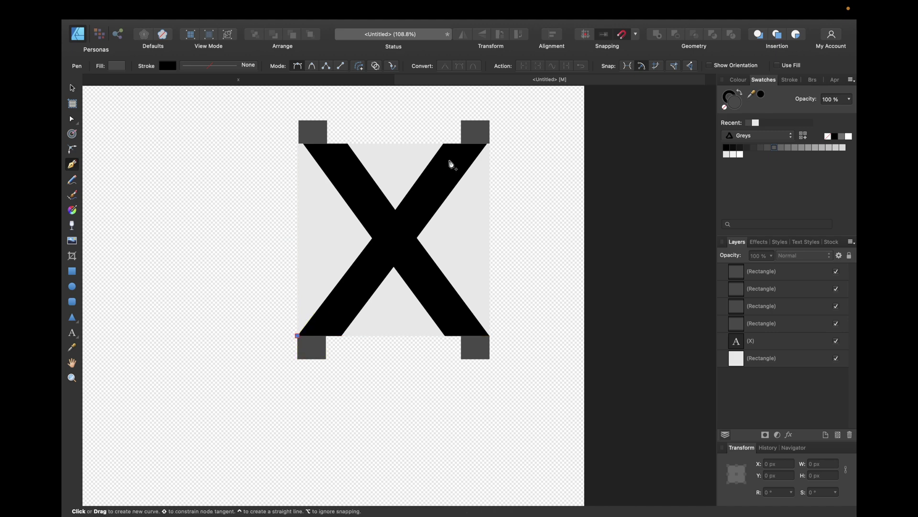
left_click(461, 143)
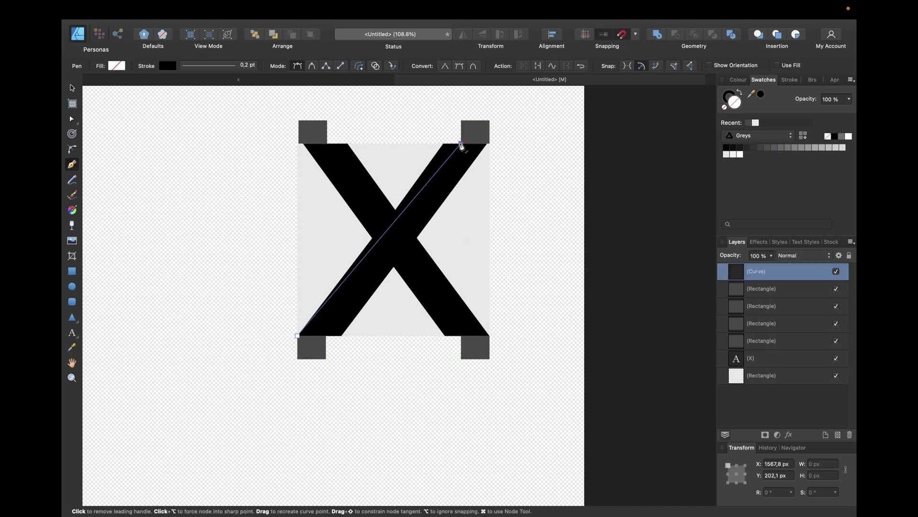
left_click(489, 143)
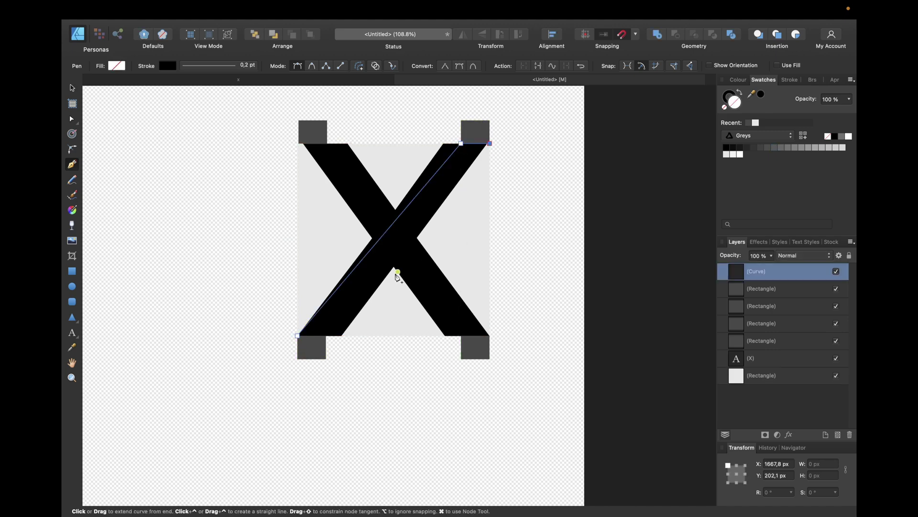
left_click(325, 335)
left_click(297, 335)
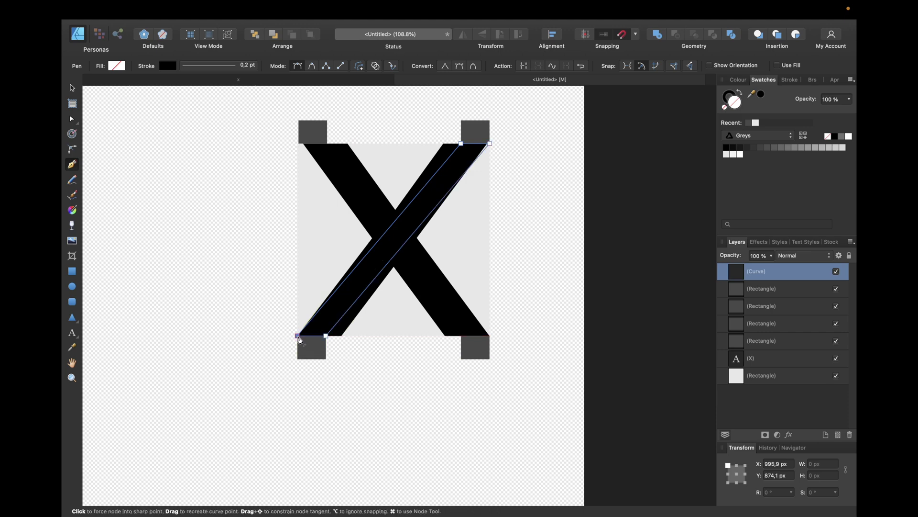
left_click(72, 89)
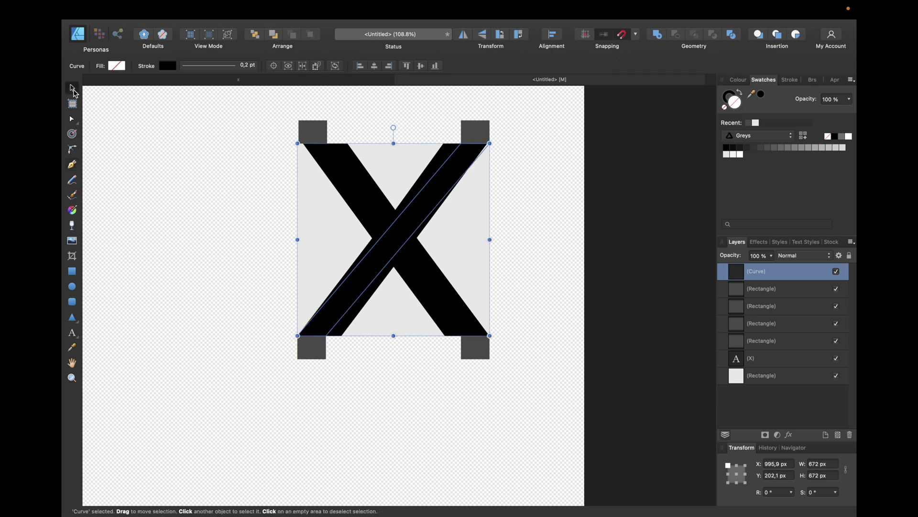
left_click(73, 165)
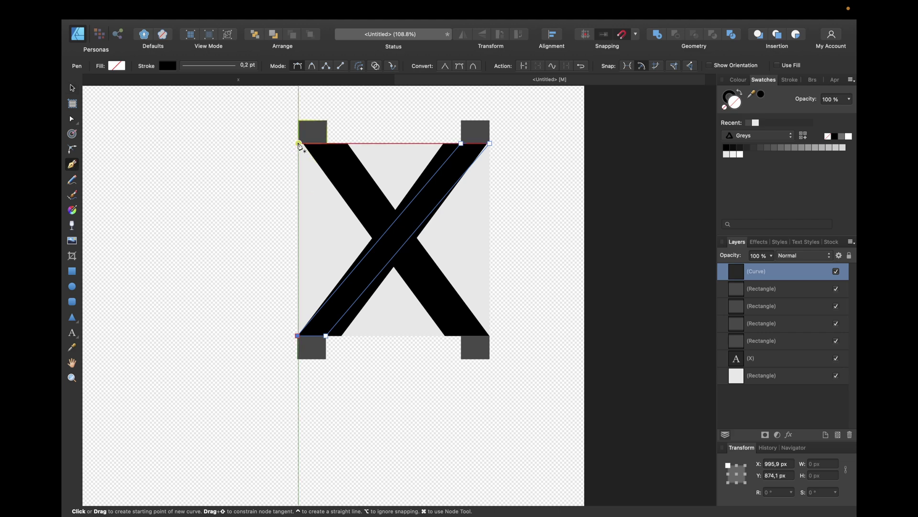
Step: Nudge the top-left dark grey square left to X 995.9 px, aligned with the X's edge
scroll(300, 144, "up", 5)
scroll(304, 143, "up", 3)
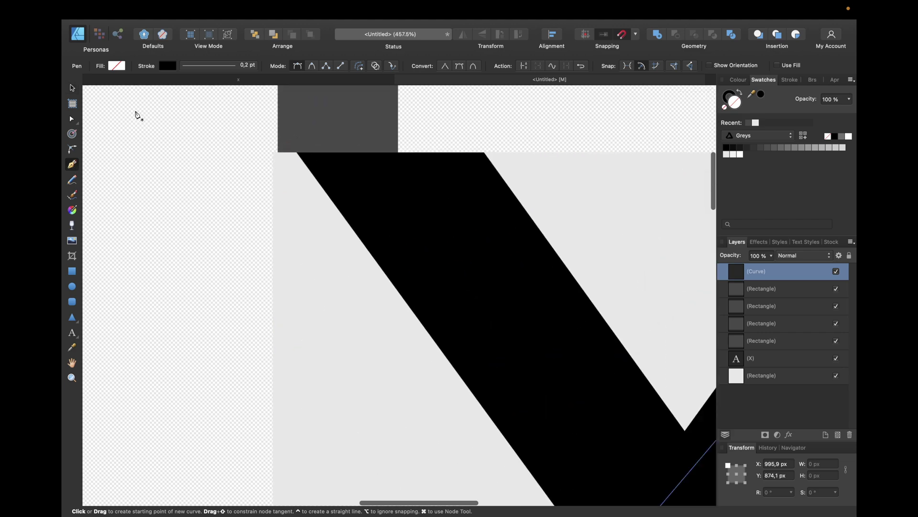
left_click(72, 88)
left_click(287, 130)
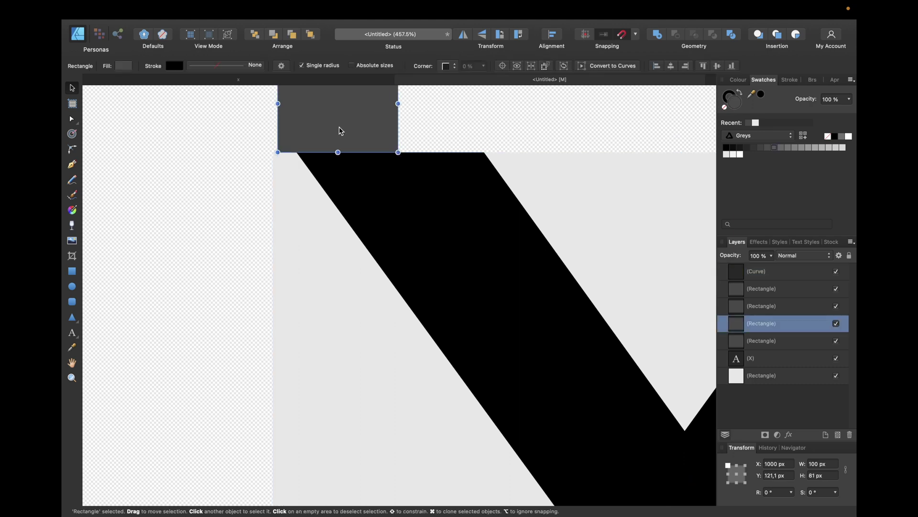
left_click_drag(340, 130, 338, 129)
scroll(372, 234, "down", 5)
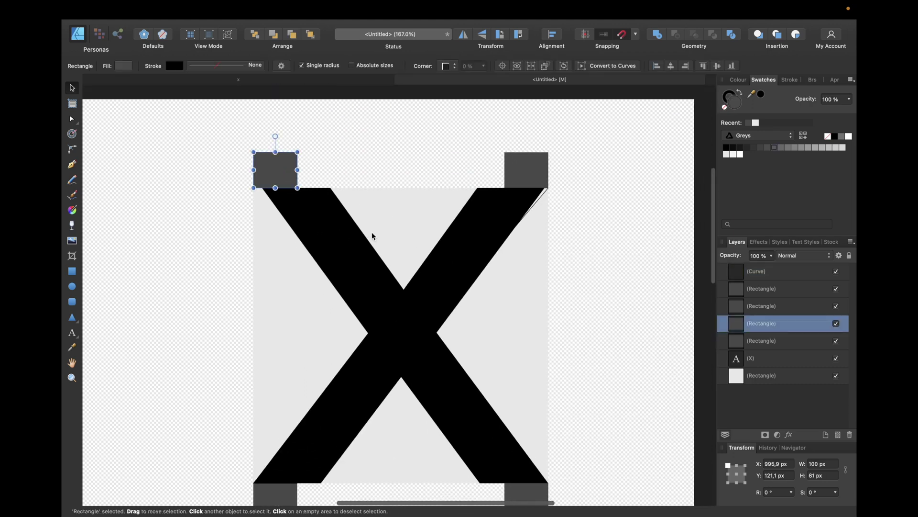
scroll(544, 191, "up", 4)
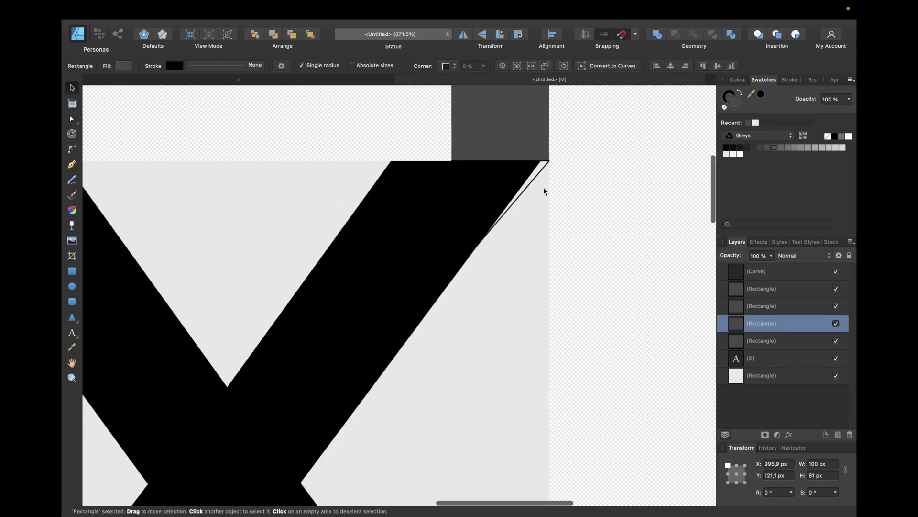
scroll(543, 187, "down", 10)
scroll(536, 251, "left", 5)
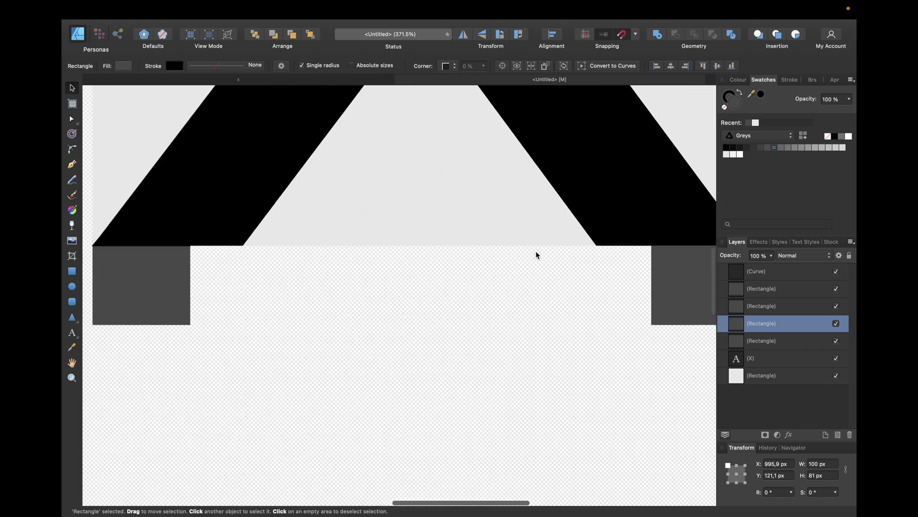
scroll(536, 251, "left", 5)
scroll(536, 250, "right", 10)
scroll(536, 251, "up", 6)
scroll(538, 258, "down", 1)
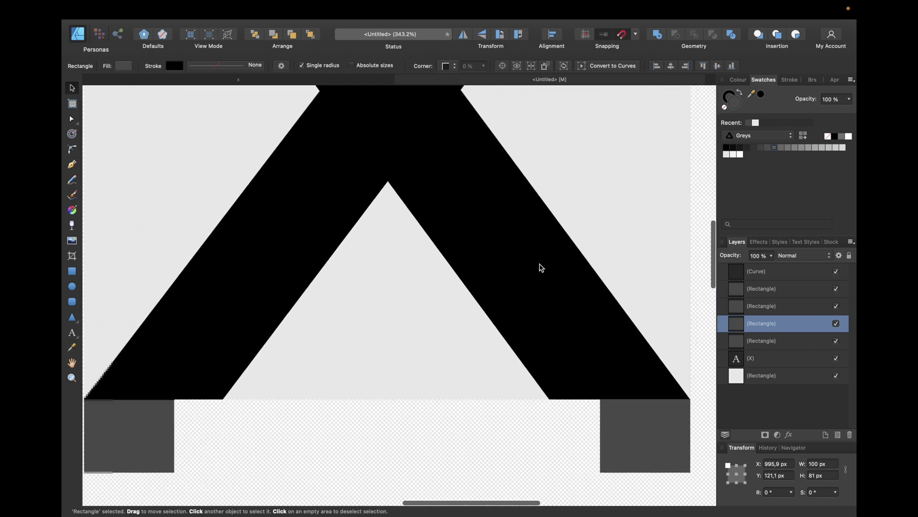
scroll(568, 322, "down", 10)
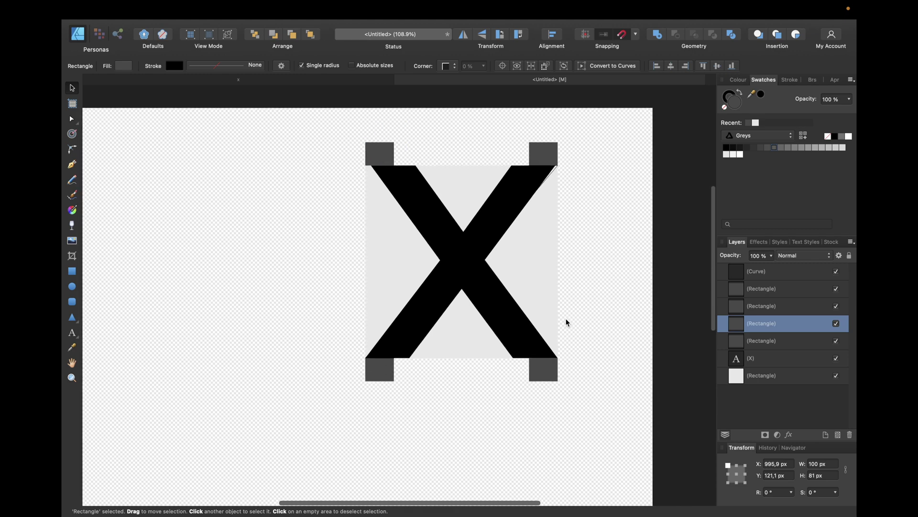
scroll(561, 313, "up", 5)
scroll(561, 313, "down", 4)
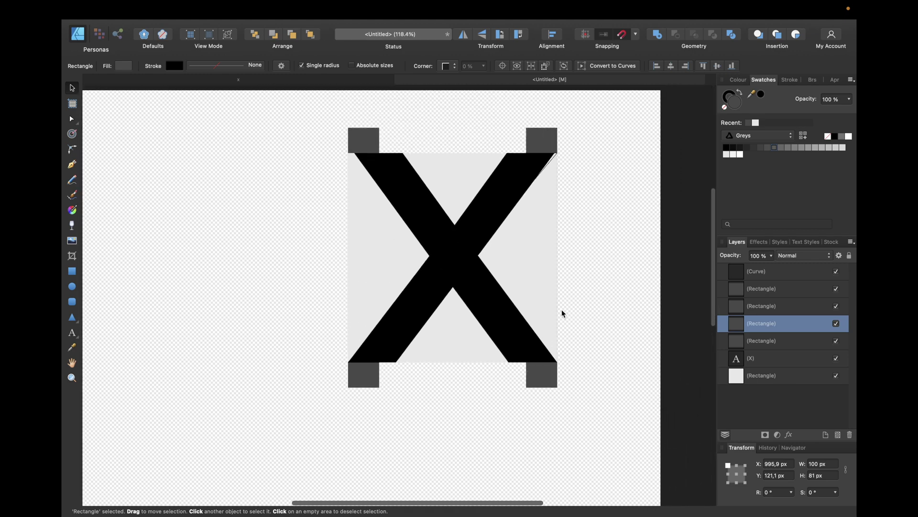
scroll(561, 311, "right", 1)
scroll(561, 311, "up", 1)
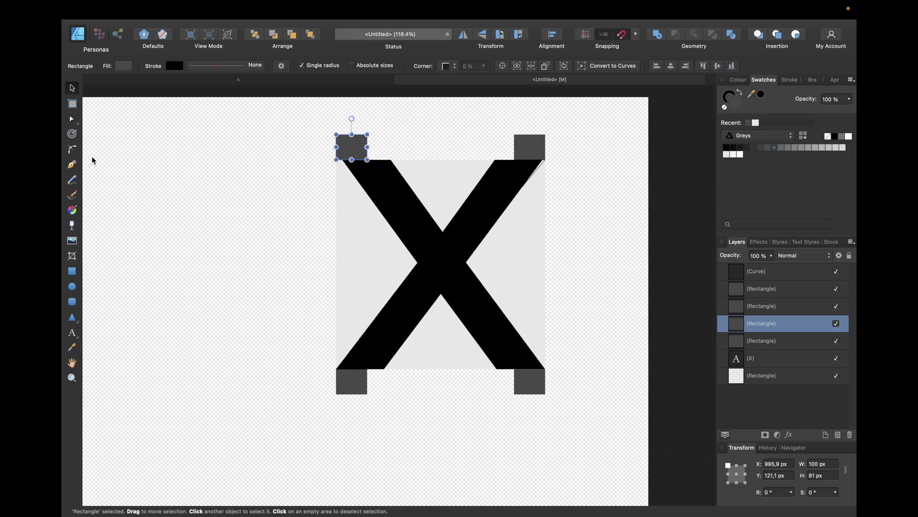
left_click(187, 187)
Step: Pen-trace the falling stroke: top-left corner, both bottom-right corners, then a top-edge node
key("p")
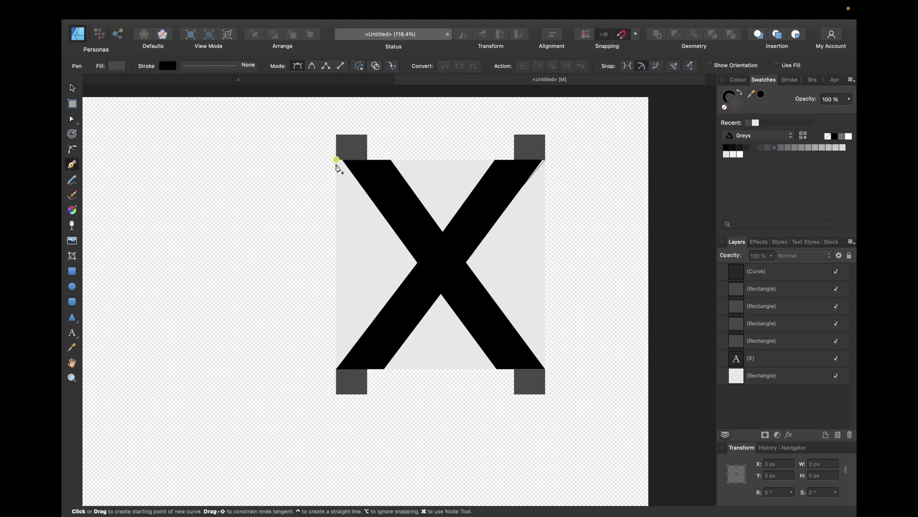
left_click(336, 159)
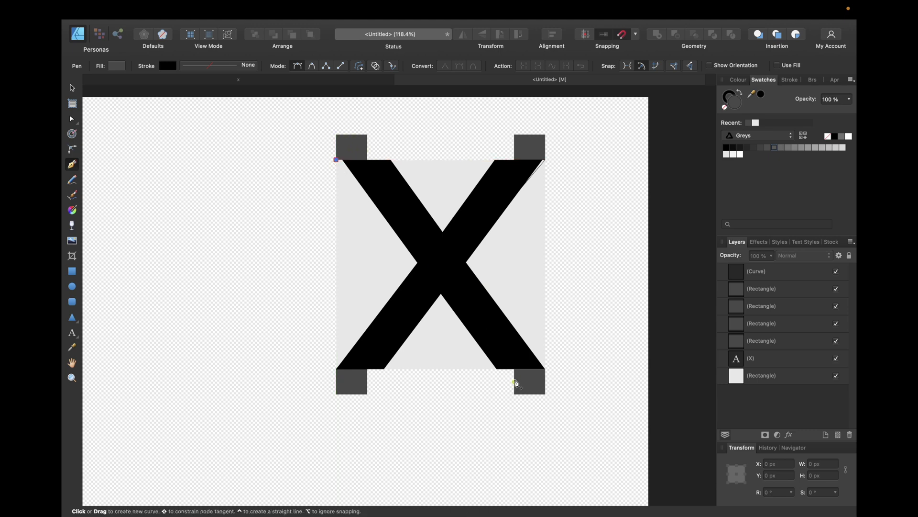
left_click(514, 369)
left_click(545, 369)
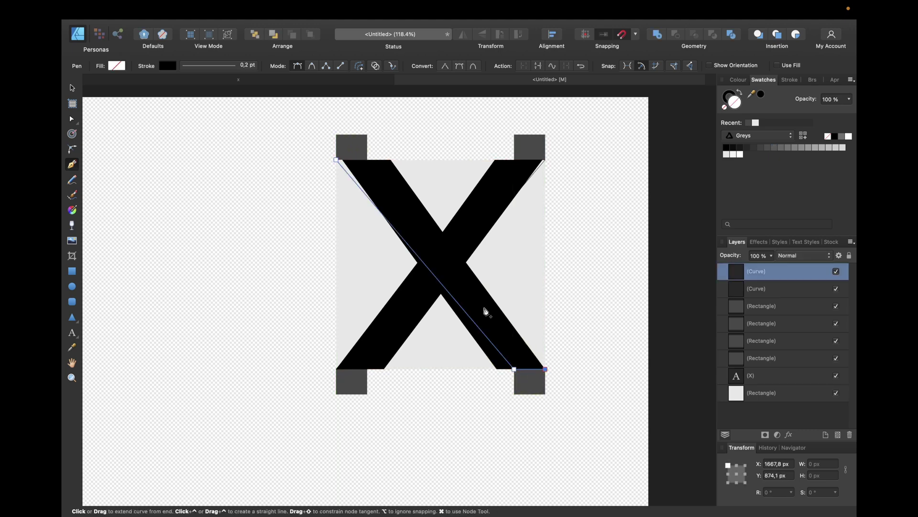
left_click(368, 159)
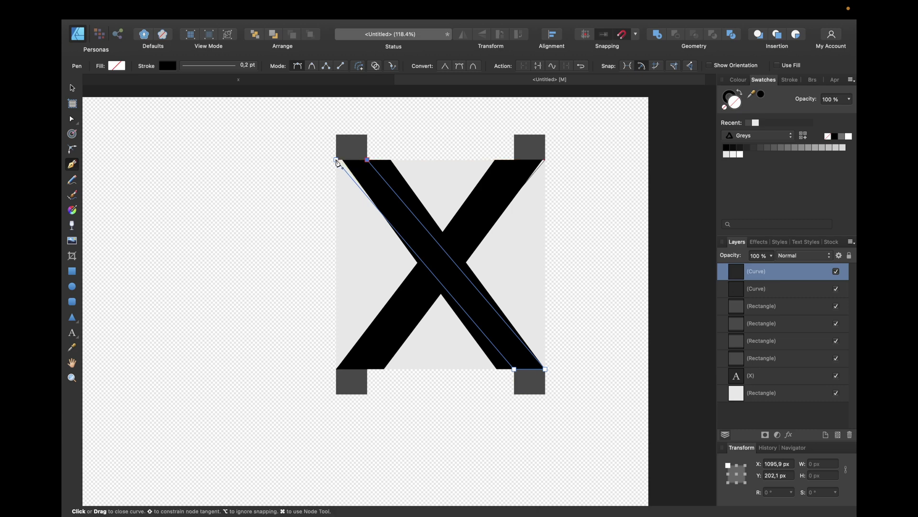
Step: Close the falling-stroke shape and fill both diagonal shapes with mid-grey
left_click(336, 159)
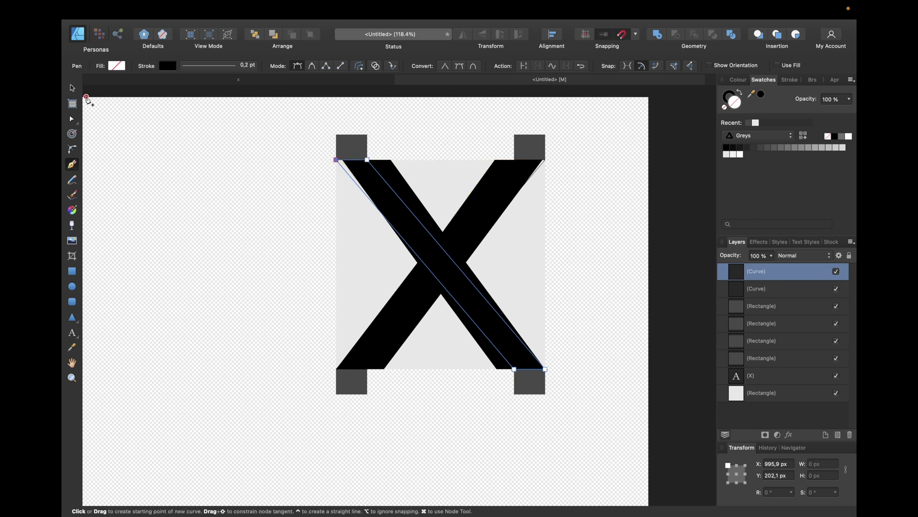
left_click(77, 89)
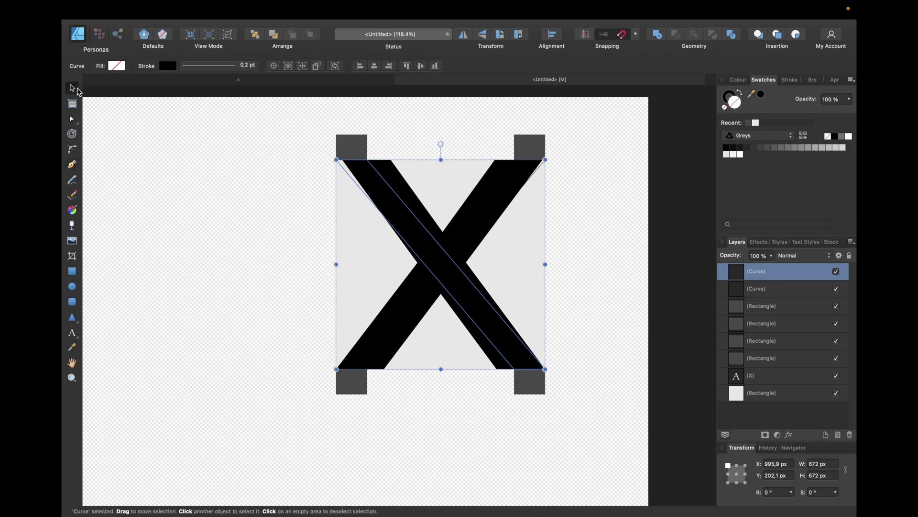
left_click(770, 288, "shift")
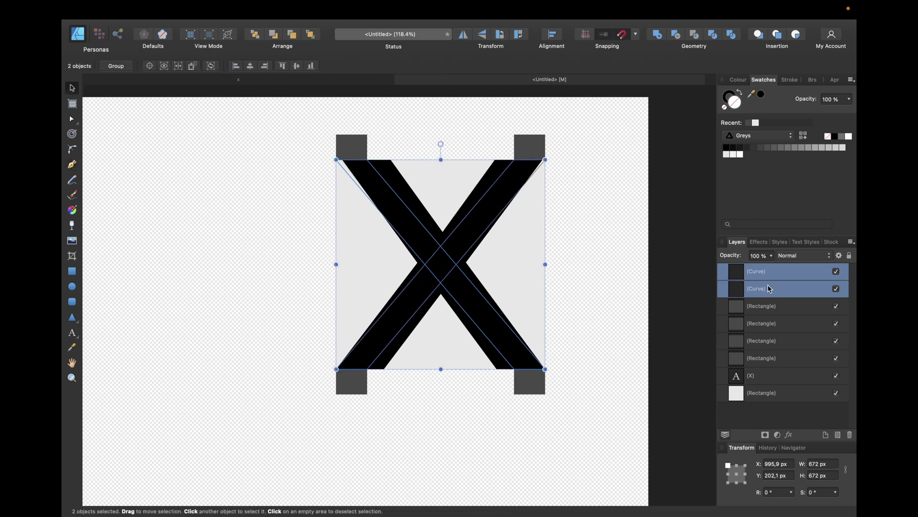
left_click(795, 148)
left_click(619, 199)
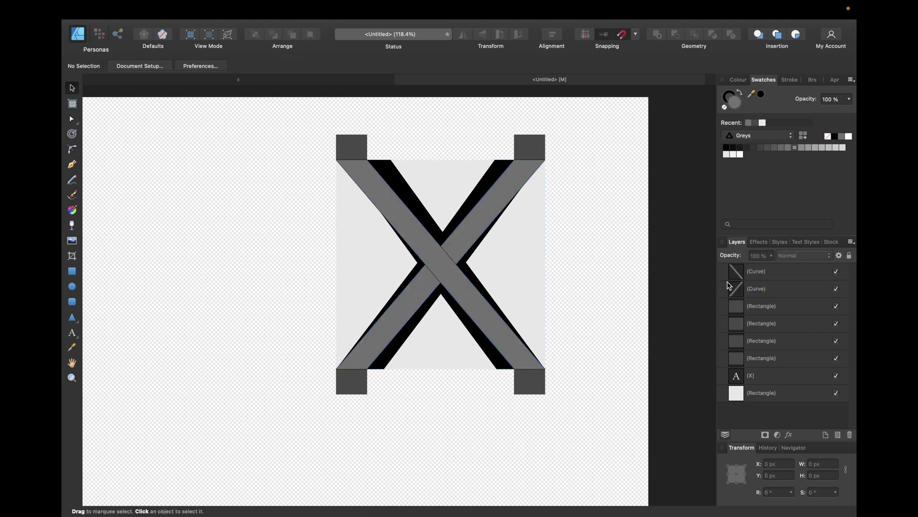
Step: Move the rising stroke's Curve layer above the falling stroke's layer
left_click(768, 288)
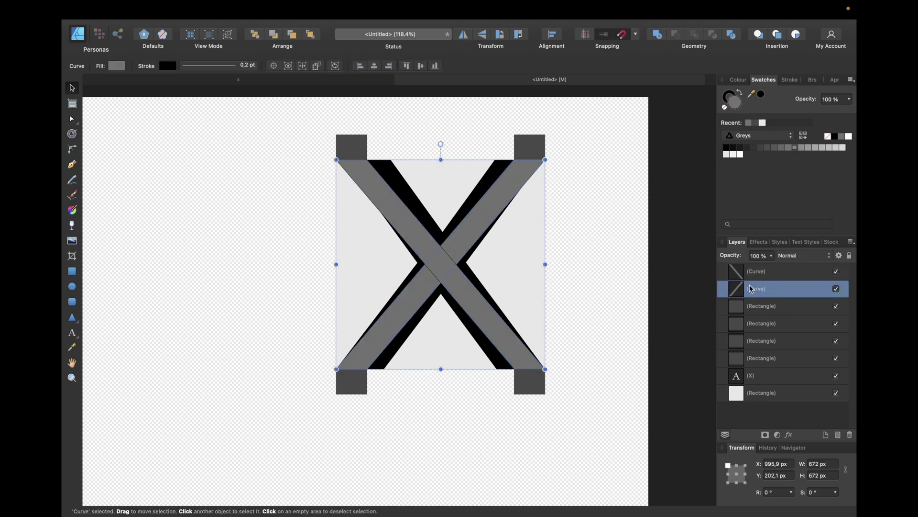
left_click_drag(751, 289, 754, 269)
left_click(754, 287)
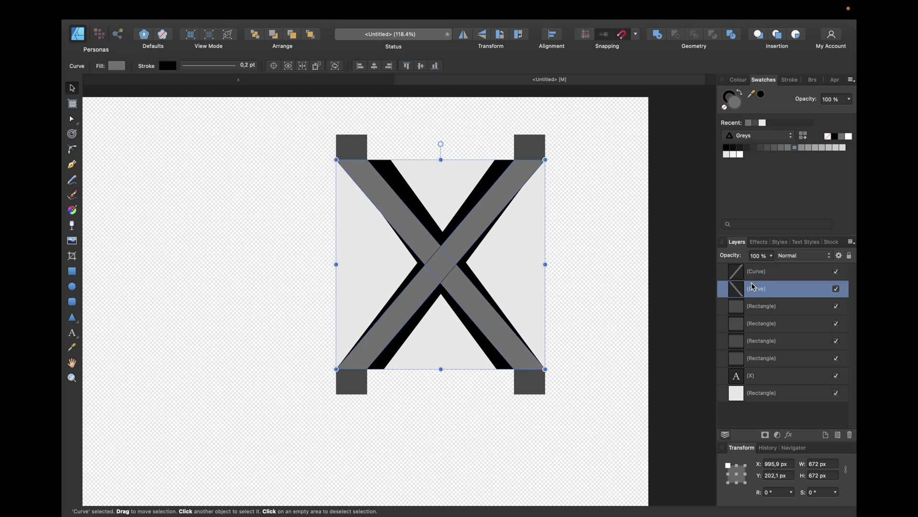
left_click(609, 252)
Step: Duplicate the rising grey stroke with Cmd+J
left_click(760, 290)
left_click(754, 269)
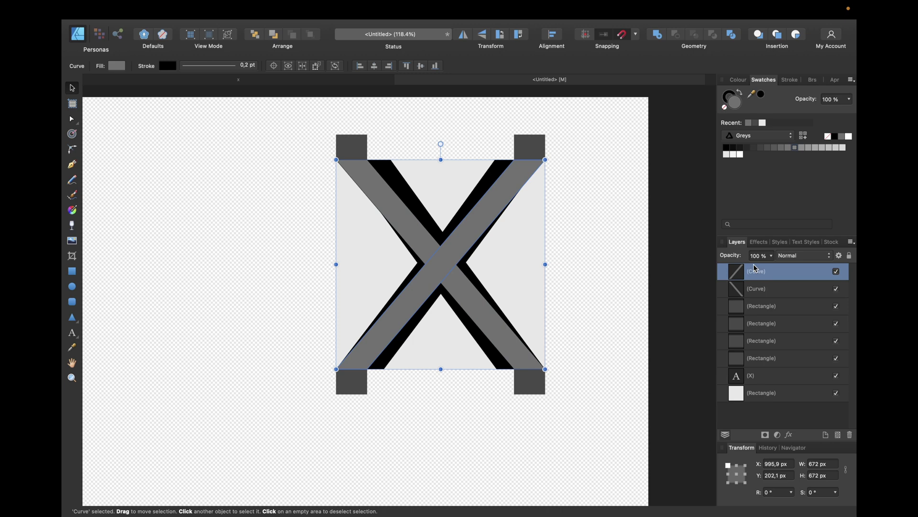
key("super+j")
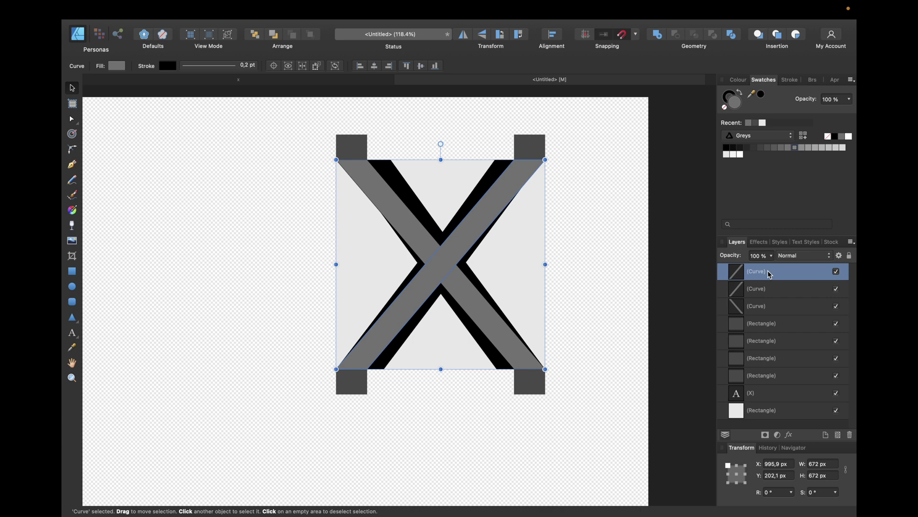
Step: Merge the original rising stroke and the falling stroke using Geometry Add
left_click(771, 289)
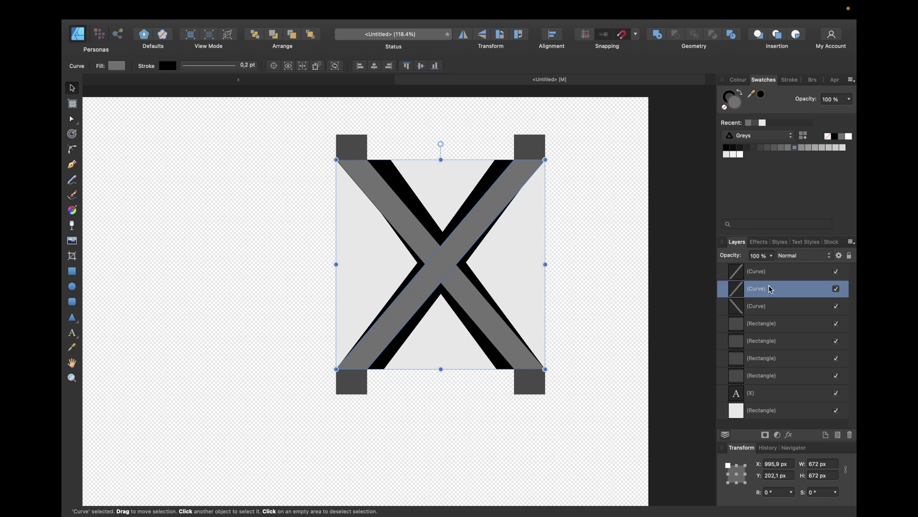
left_click(747, 307, "shift")
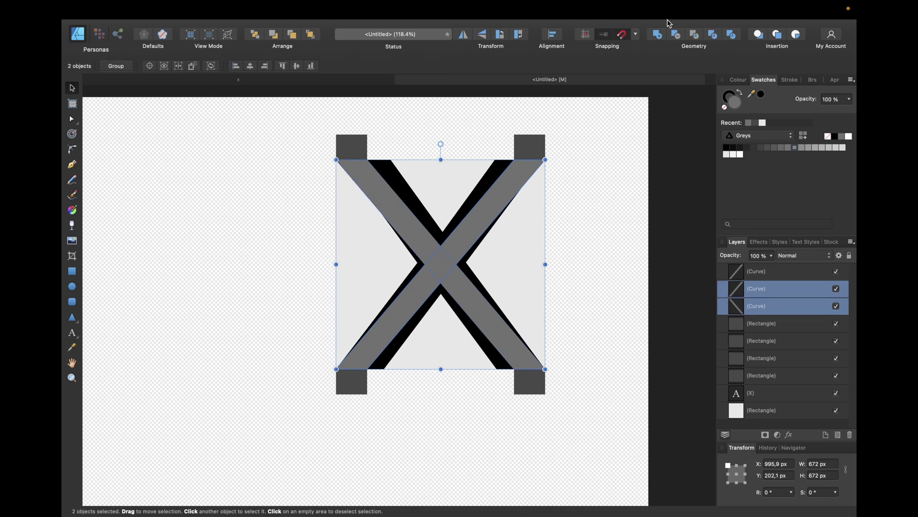
left_click(675, 33)
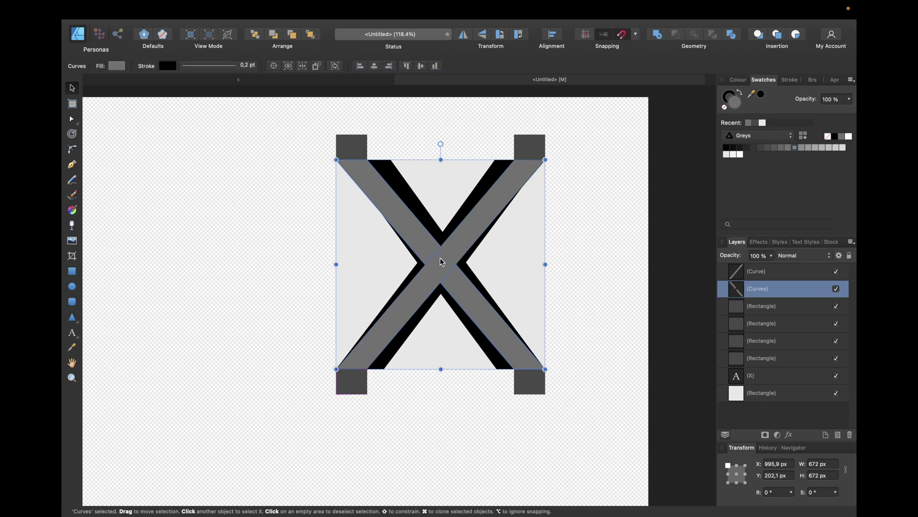
Step: Drag the lower-right bar's crossing nodes up-left so it ends flush against the rising bar
scroll(420, 268, "up", 5)
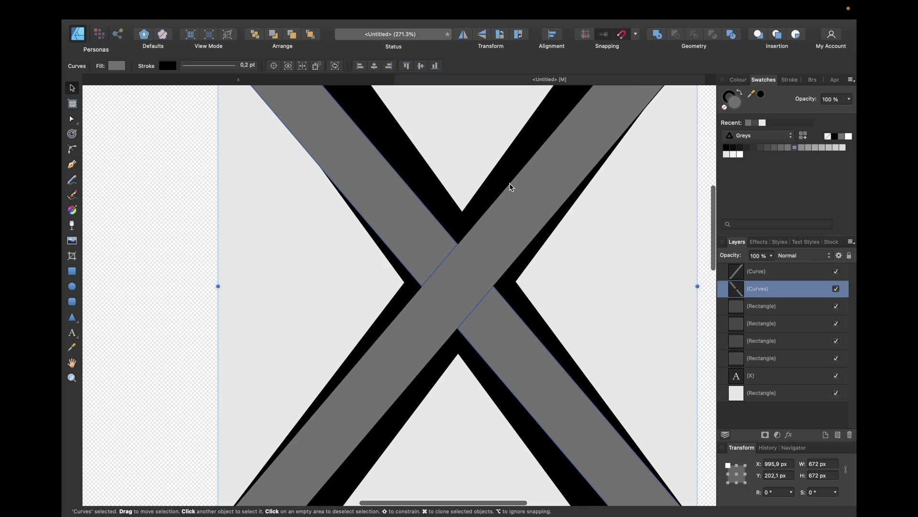
key("a")
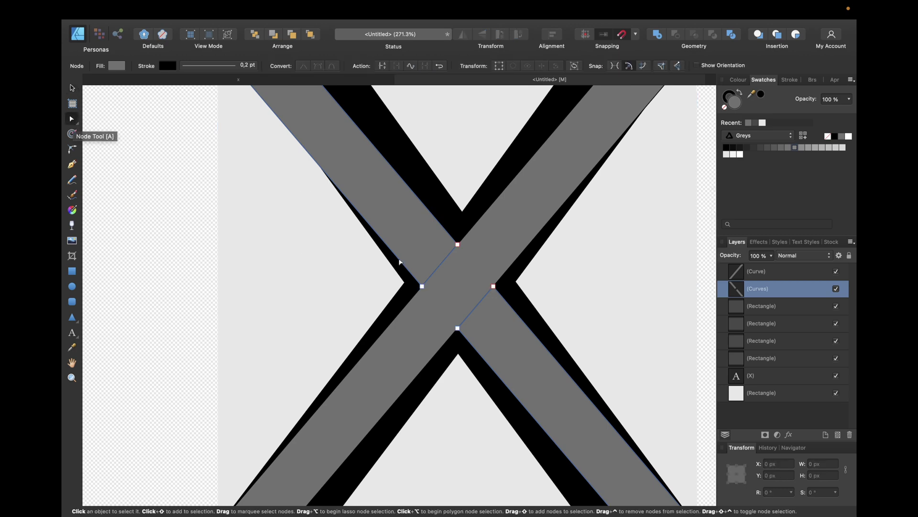
left_click_drag(472, 190, 412, 311)
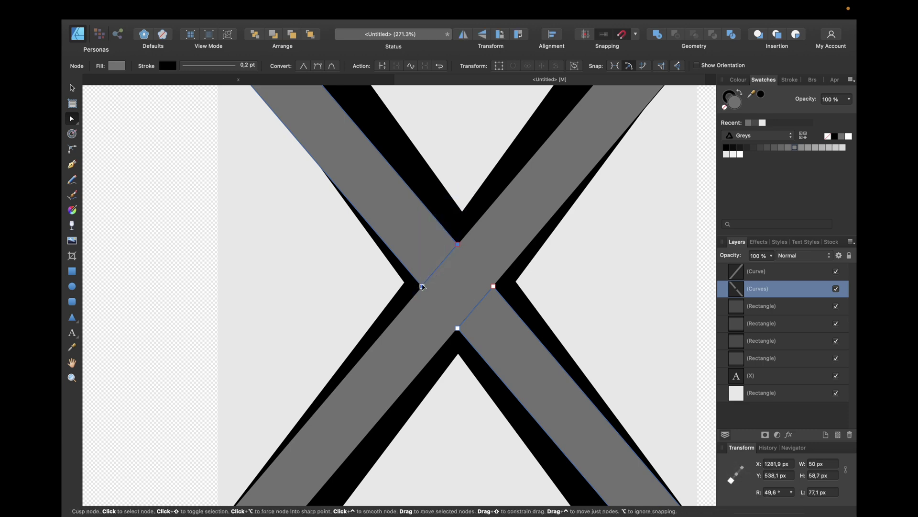
left_click_drag(424, 287, 411, 273)
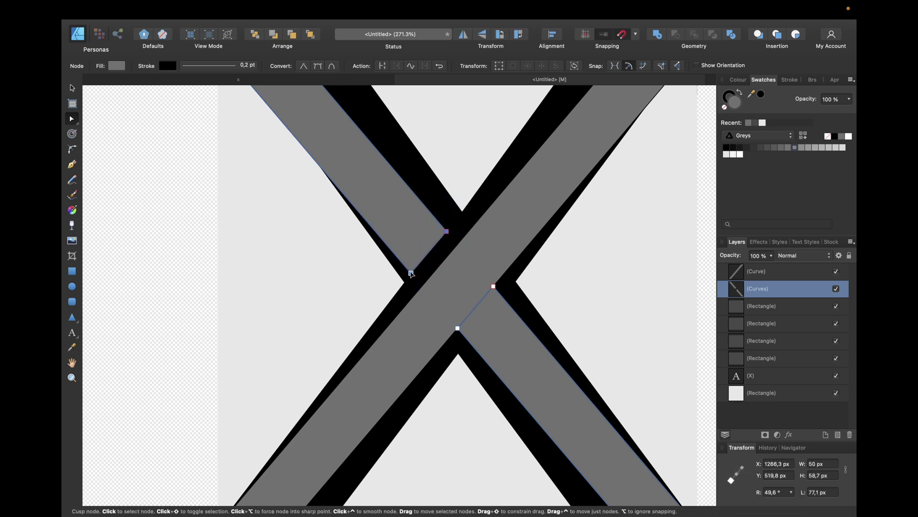
left_click_drag(558, 263, 469, 346)
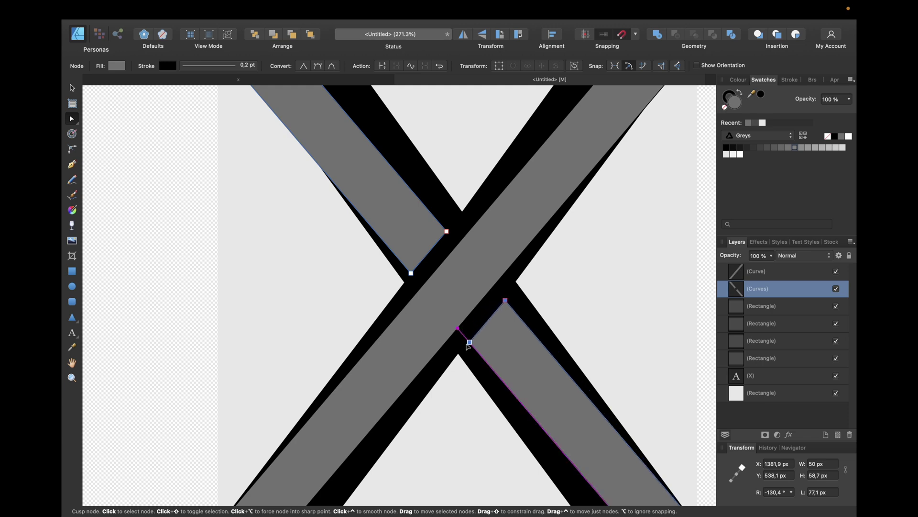
left_click_drag(469, 345, 469, 341)
Step: Delete the black X letter text layer
left_click(567, 293)
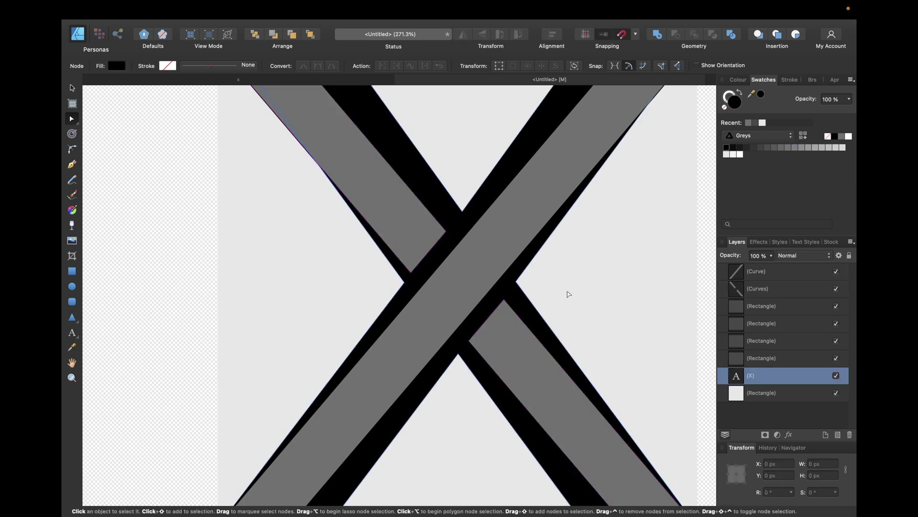
key("super+0")
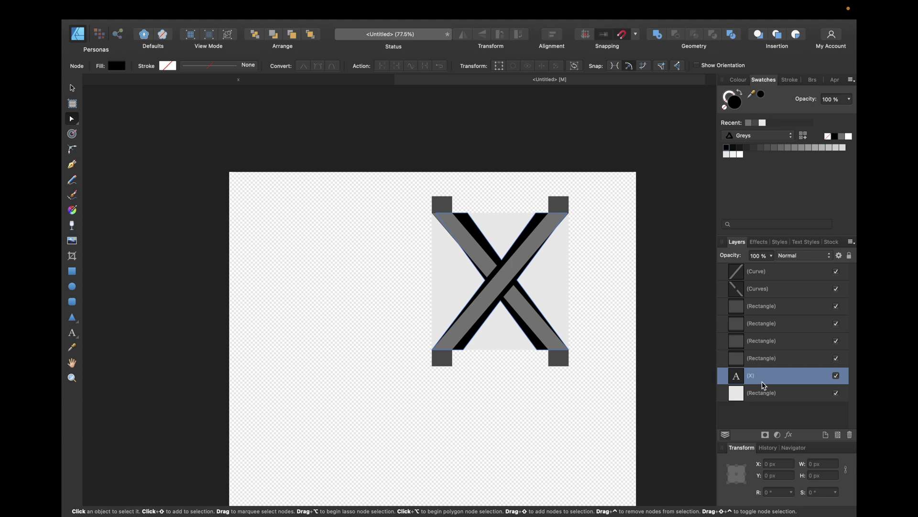
key("Delete")
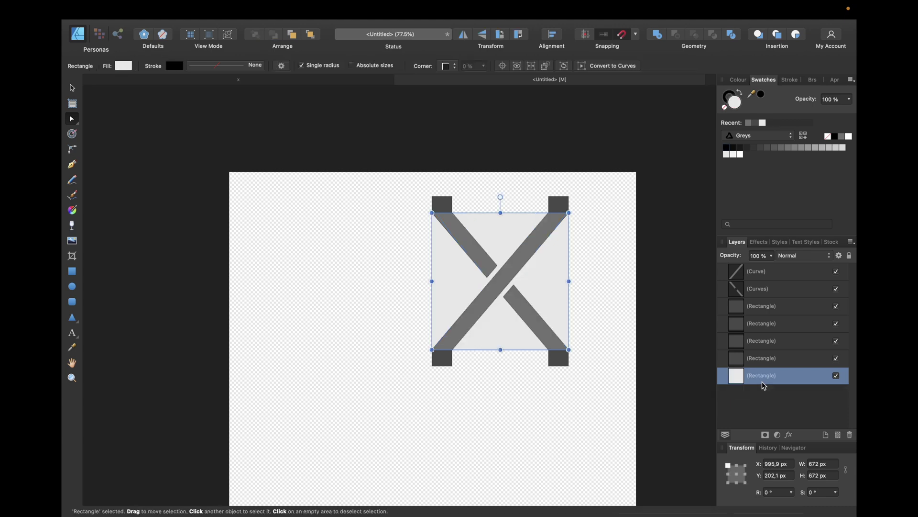
Step: Remove the outline from both grey bar shapes, leaving them stroke-free
left_click(645, 243)
left_click(772, 290)
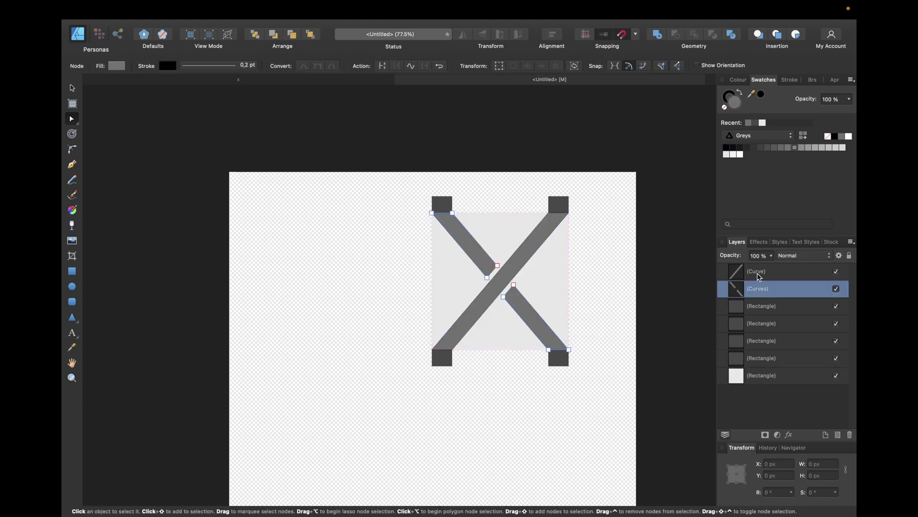
left_click(760, 276, "shift")
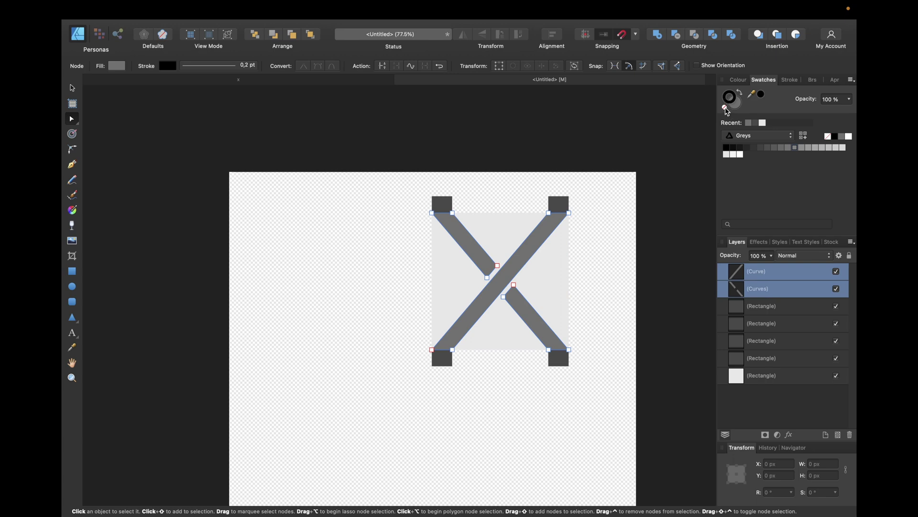
left_click(726, 108)
left_click(546, 308)
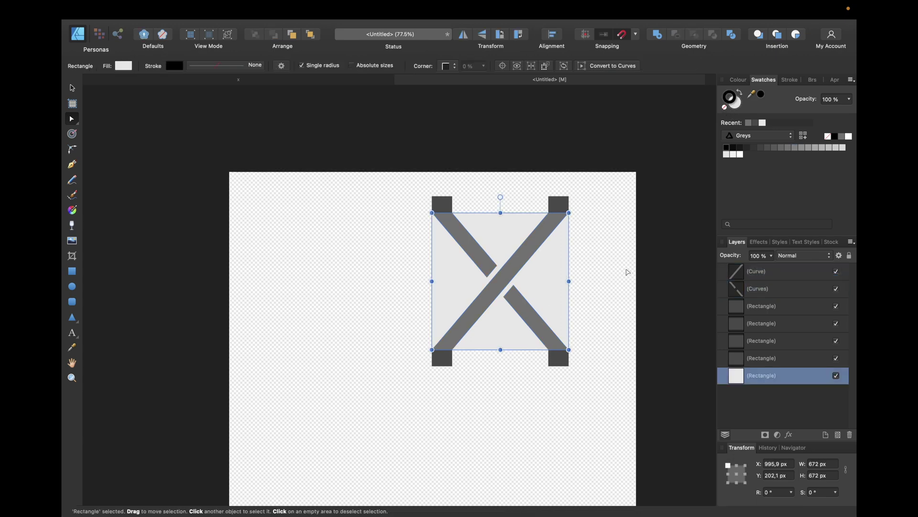
left_click(627, 271)
scroll(534, 261, "up", 5)
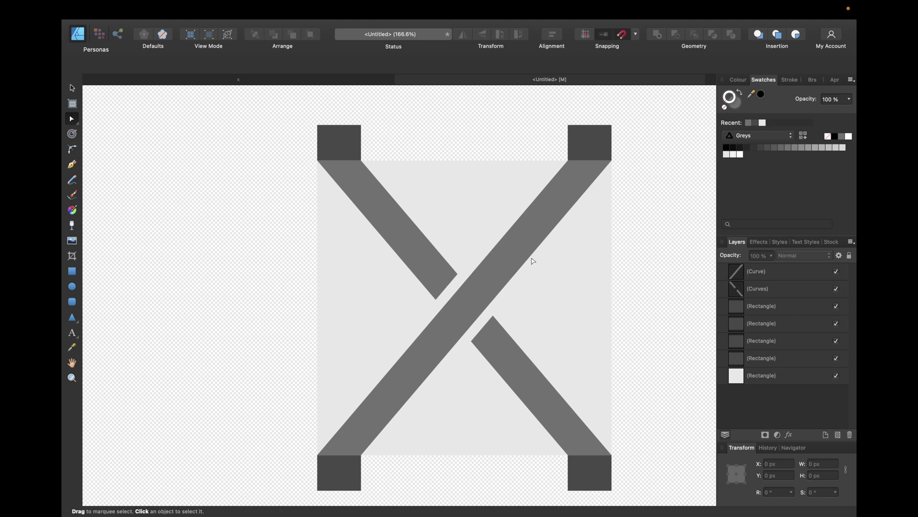
Step: Widen the top-left square to a 250 px bar, then add an upright copy at the X's left
key("v")
left_click(353, 153)
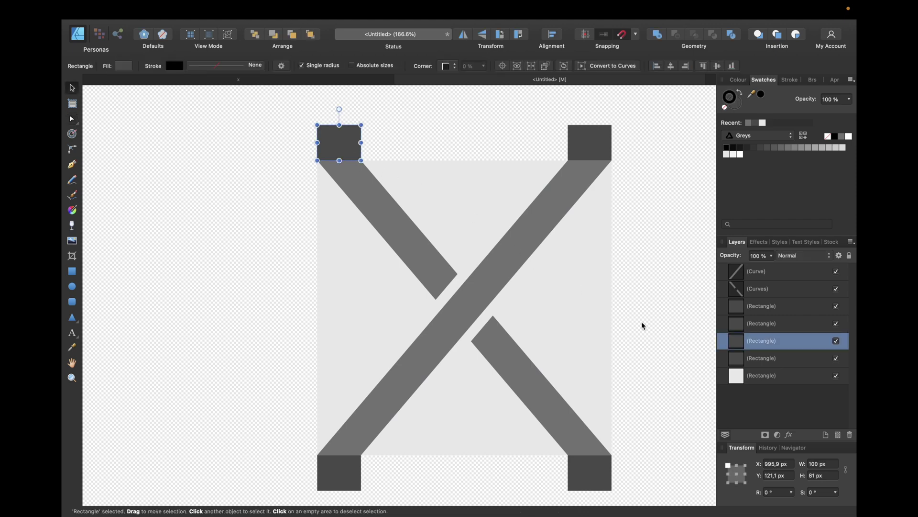
left_click(814, 464)
type("250")
key("Return")
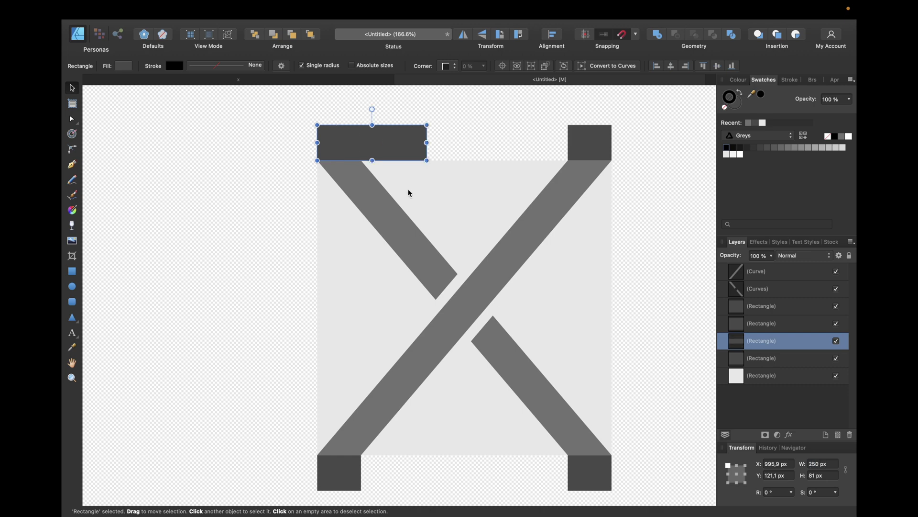
key("alt")
key("super+j")
left_click_drag(373, 116, 406, 142)
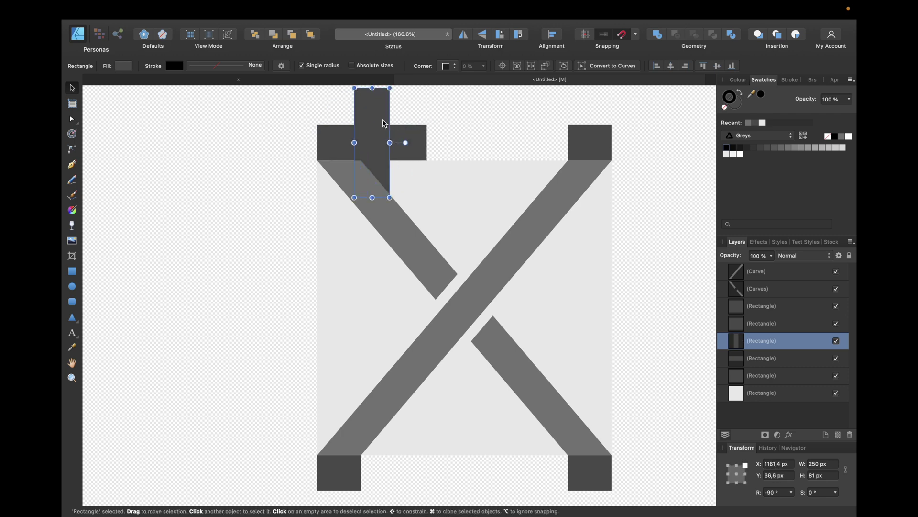
left_click_drag(385, 123, 335, 213)
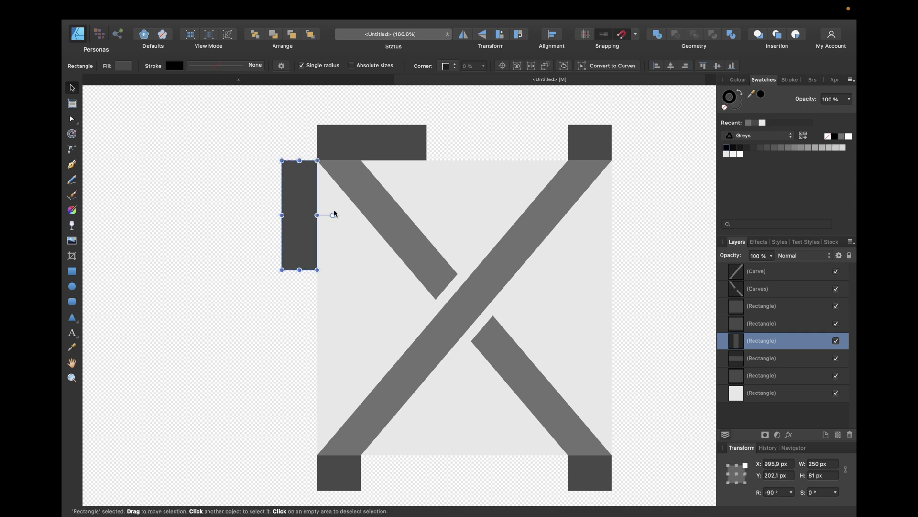
Step: Duplicate the upright bar as a horizontal bar beneath the X's lower-right corner
key("super+j")
left_click_drag(302, 208, 629, 387)
scroll(577, 288, "down", 3)
scroll(576, 287, "right", 3)
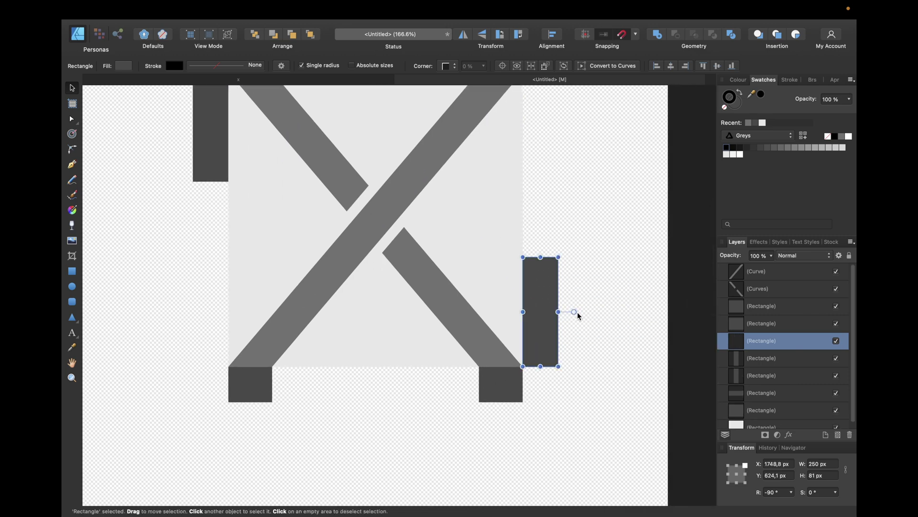
left_click_drag(575, 312, 539, 344)
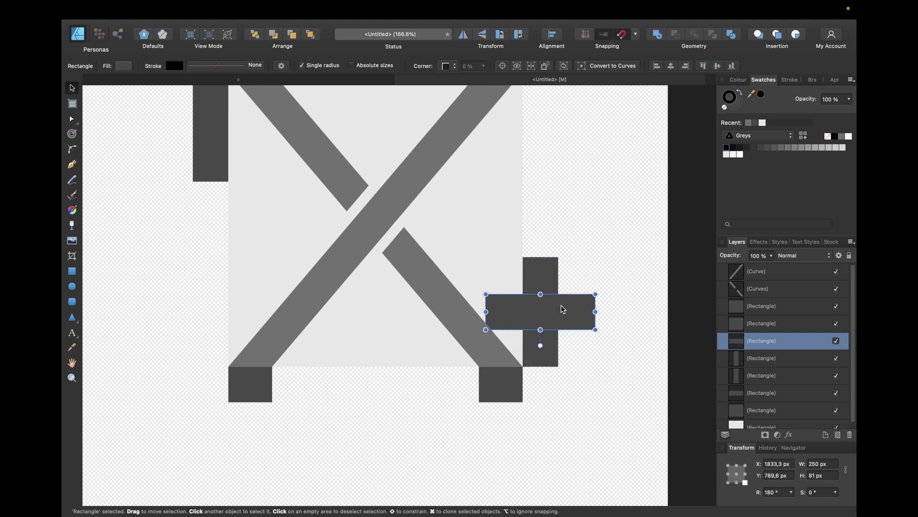
left_click_drag(563, 307, 496, 382)
Step: Delete the leftover bottom-left and top-right corner squares
left_click(257, 388)
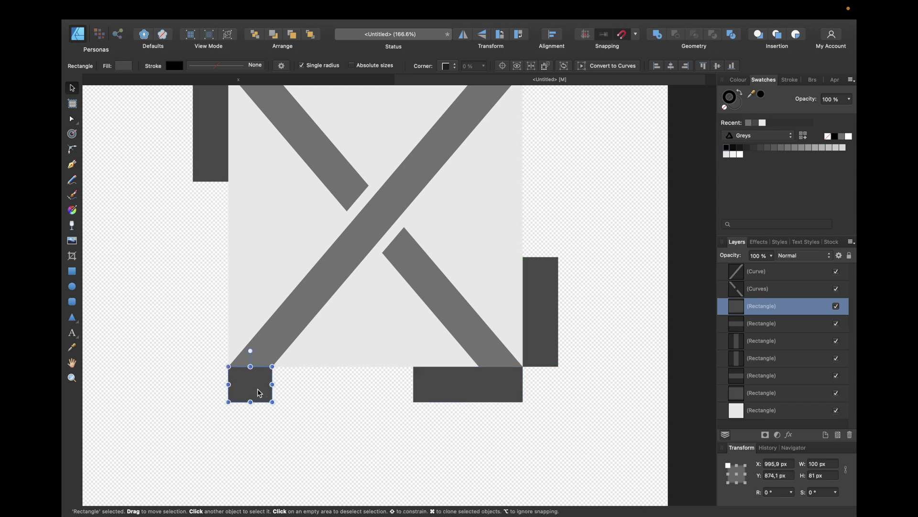
key("Delete")
scroll(258, 387, "up", 5)
left_click(499, 253)
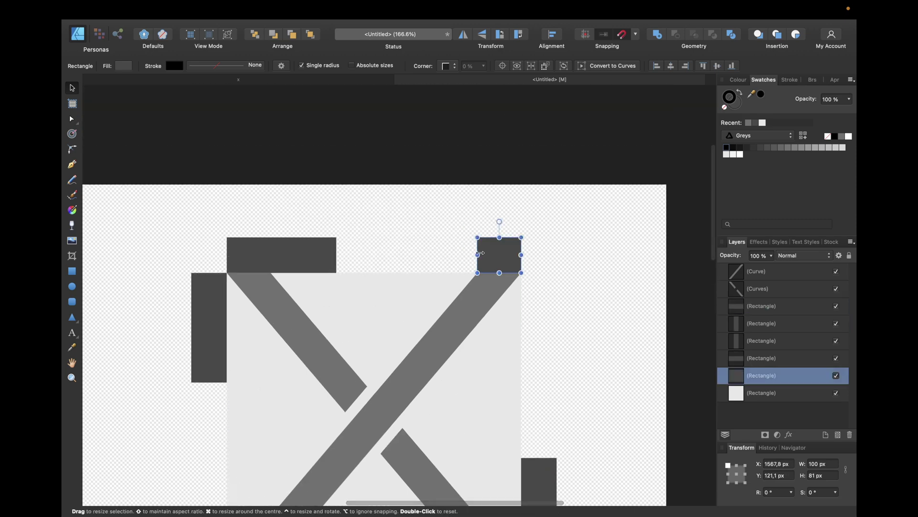
key("Delete")
left_click(429, 231)
scroll(428, 230, "down", 2)
scroll(428, 230, "left", 1)
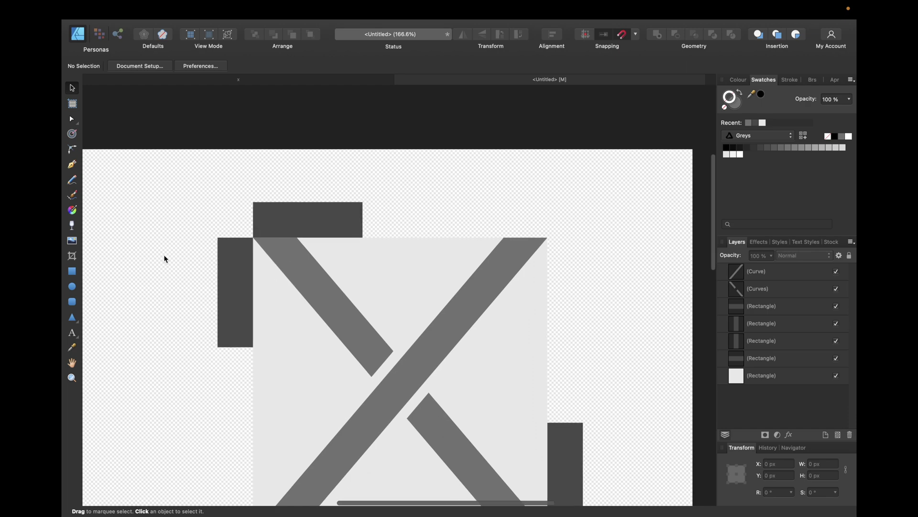
Step: Draw a trial line from the bracket corner, then undo it
left_click(72, 165)
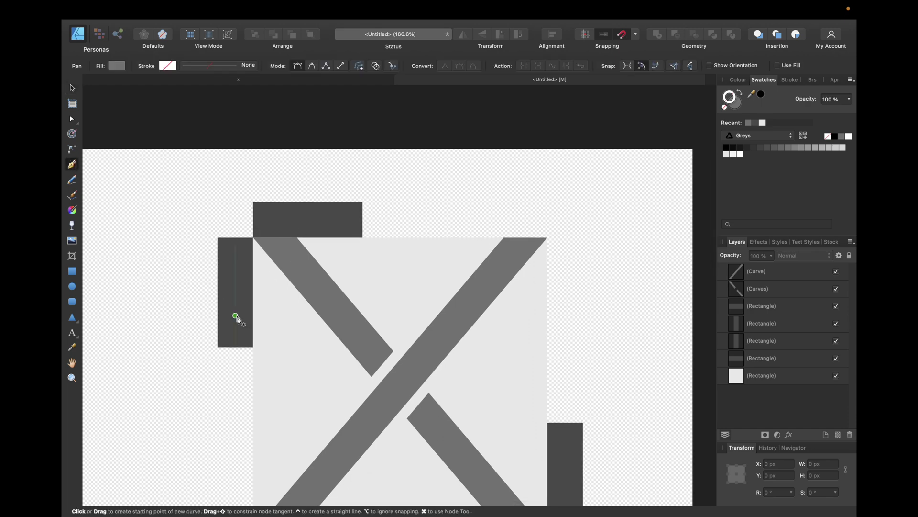
left_click(363, 237)
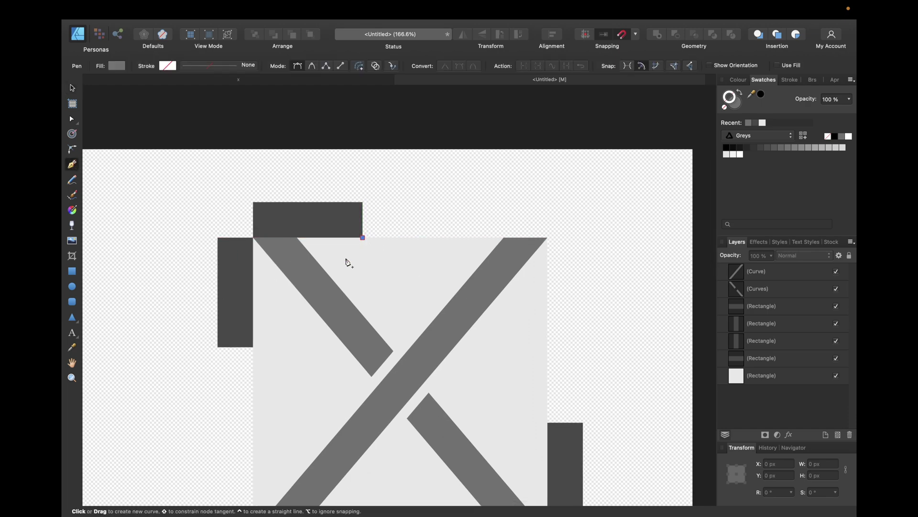
left_click(255, 347)
key("super+z")
key("v")
left_click(261, 334)
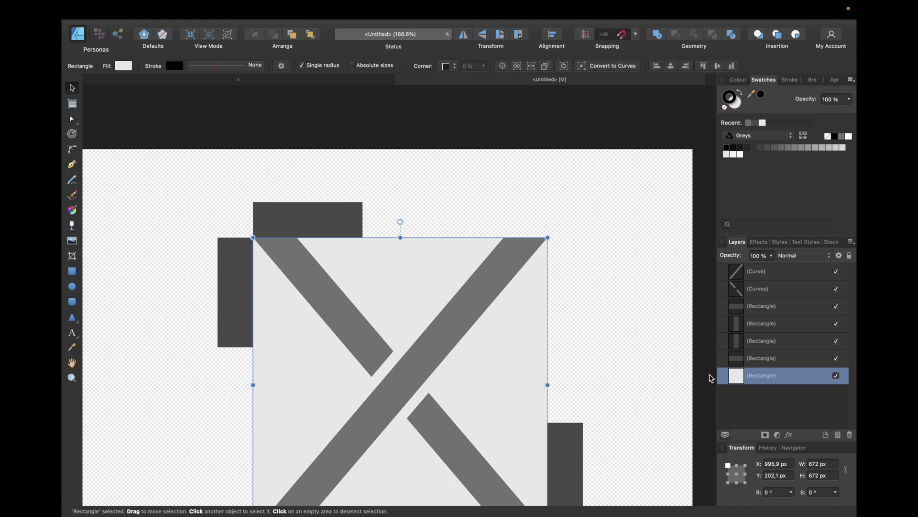
left_click(440, 197)
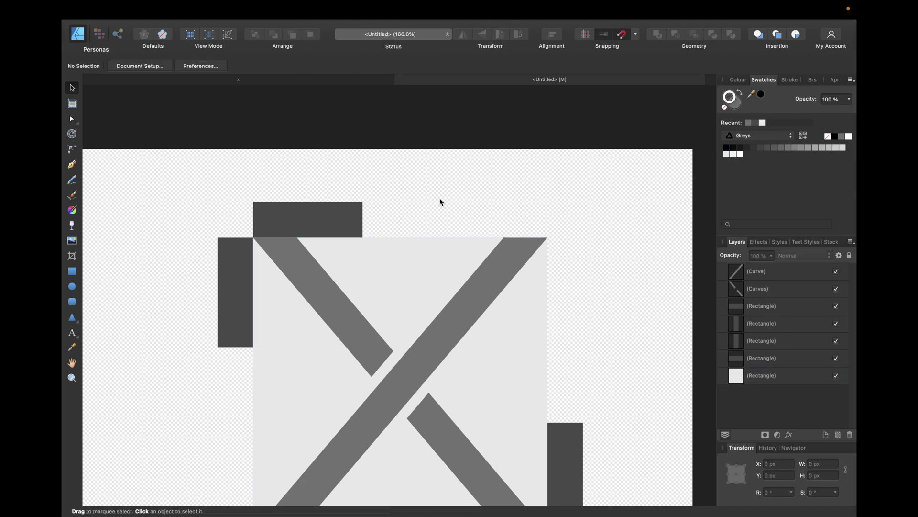
Step: Draw a line from the left bar's lower-right corner and shorten it toward the top bar
key("p")
left_click(363, 237)
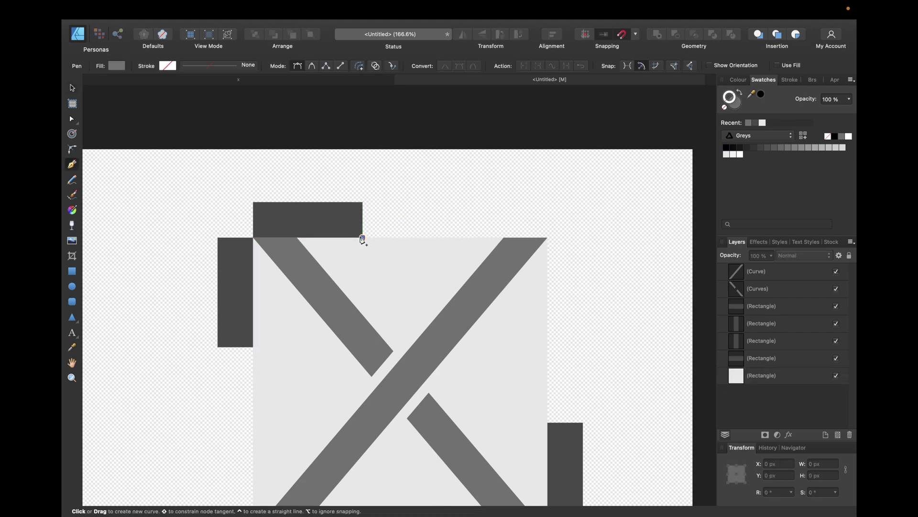
left_click(254, 346)
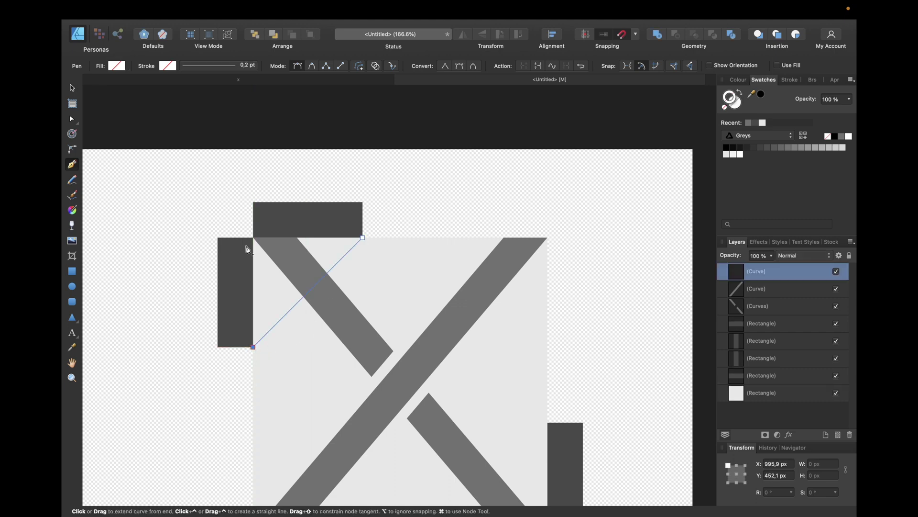
key("v")
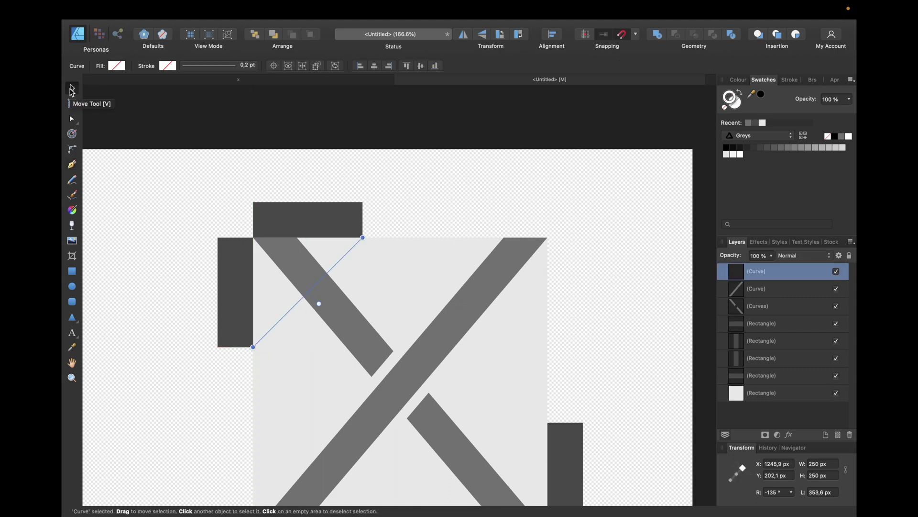
left_click_drag(254, 346, 330, 280)
left_click(330, 303)
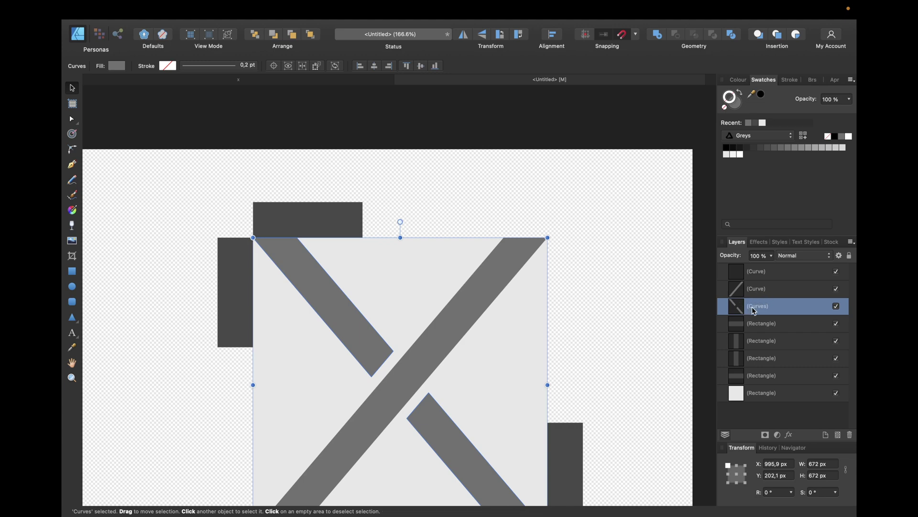
left_click(754, 272)
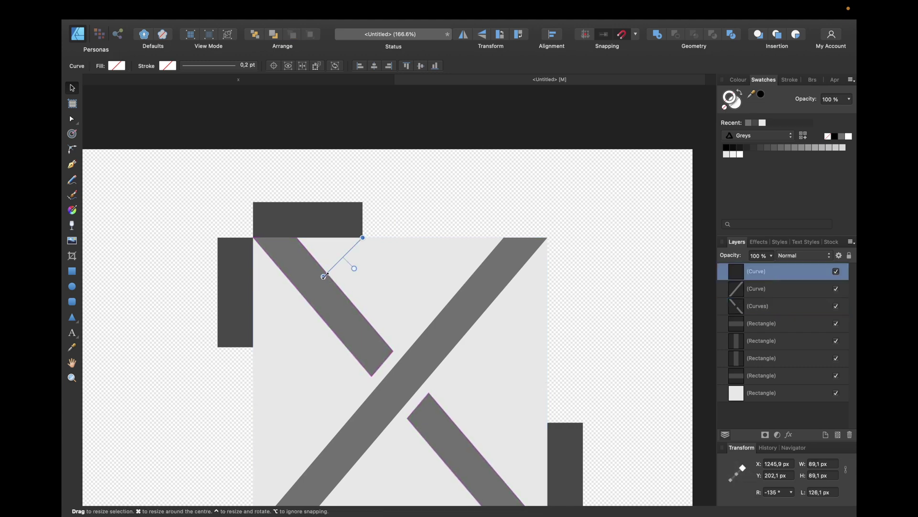
left_click_drag(323, 276, 326, 272)
scroll(577, 297, "down", 2)
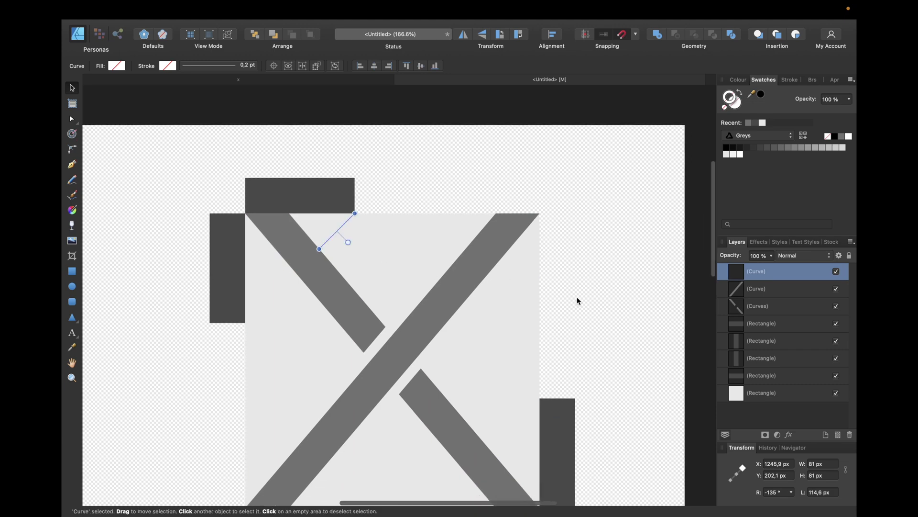
scroll(578, 301, "down", 5)
Step: Draw a line from the bottom bar's top-left corner and shorten it to a short diagonal
left_click(470, 386)
key("p")
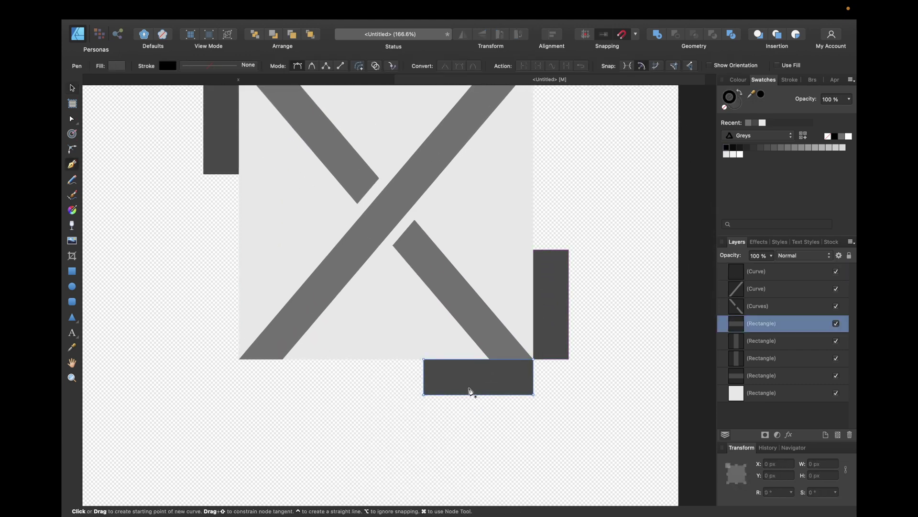
left_click(423, 358)
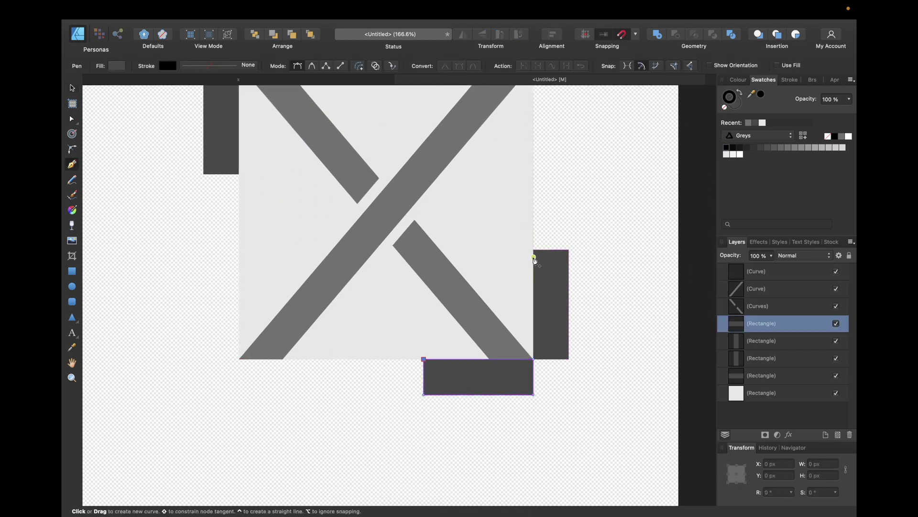
left_click(533, 250)
key("Escape")
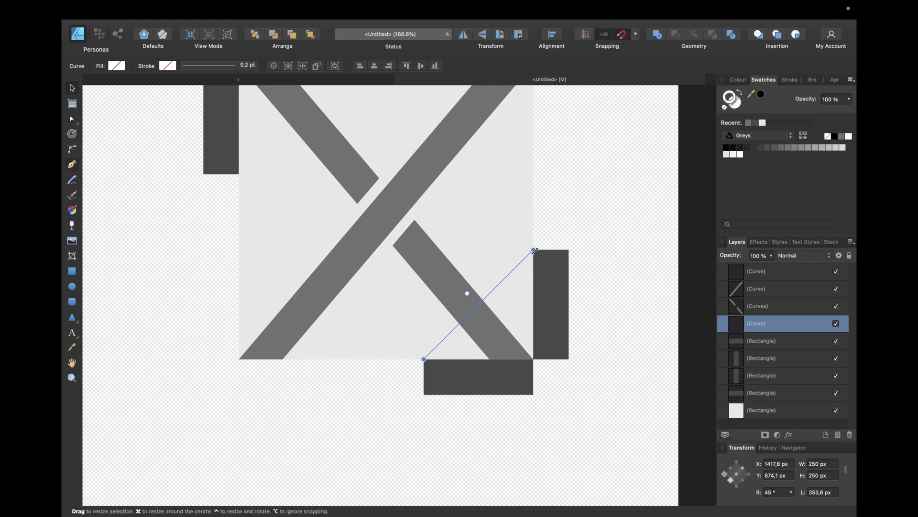
key("v")
left_click(427, 292)
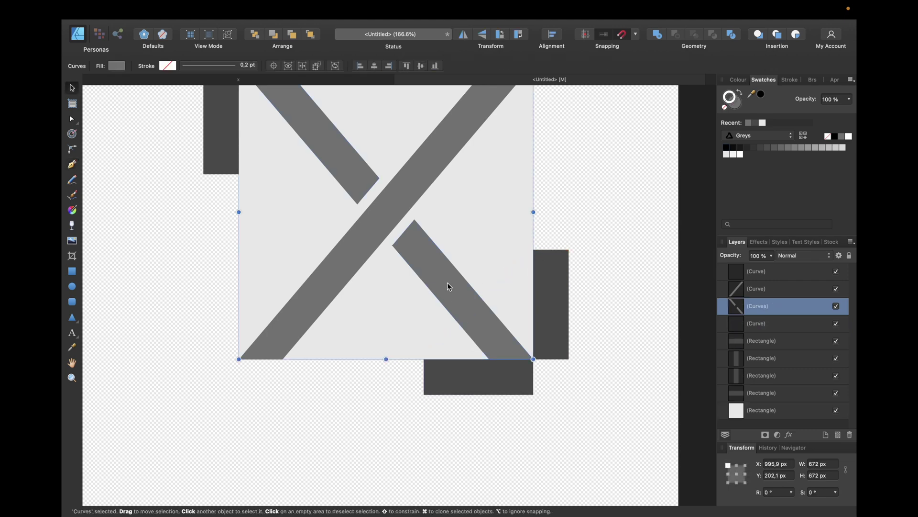
left_click(759, 329)
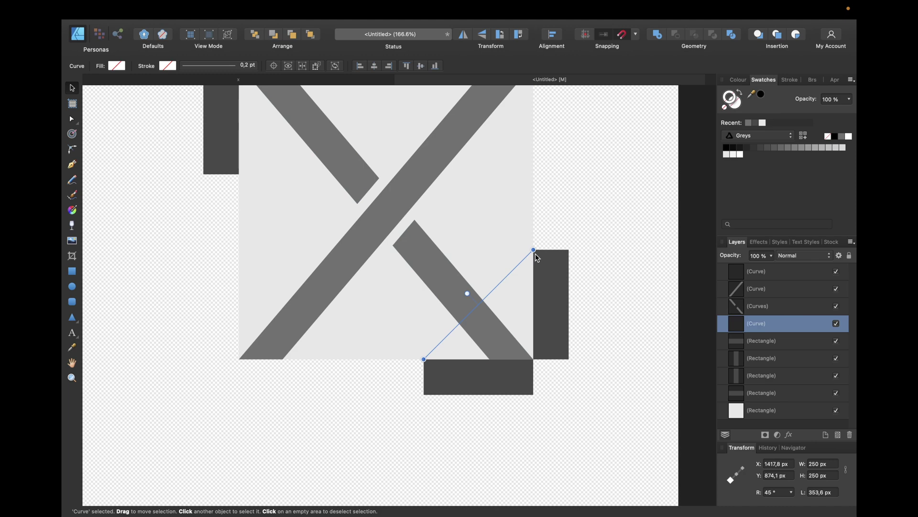
left_click_drag(534, 250, 460, 323)
left_click(646, 279)
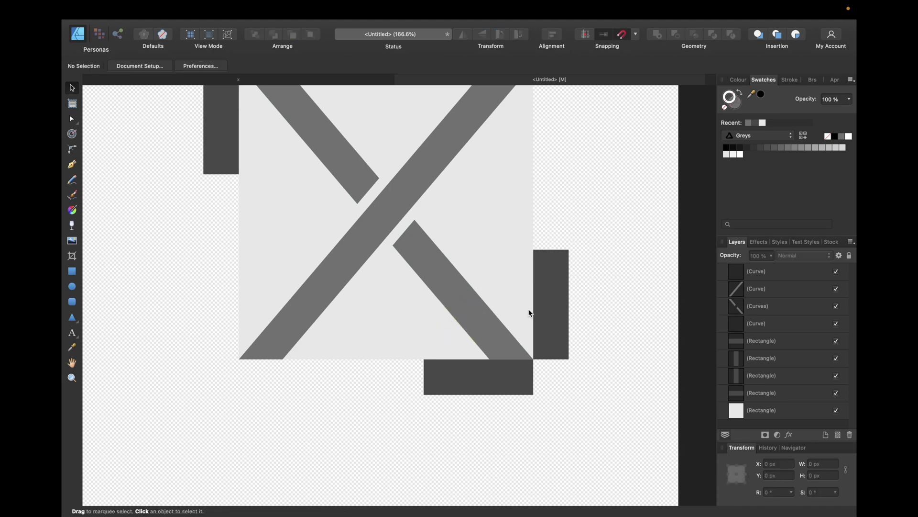
Step: Select all nine artwork objects and move them to the page centre
scroll(528, 312, "up", 5)
scroll(528, 312, "left", 4)
scroll(391, 241, "down", 5)
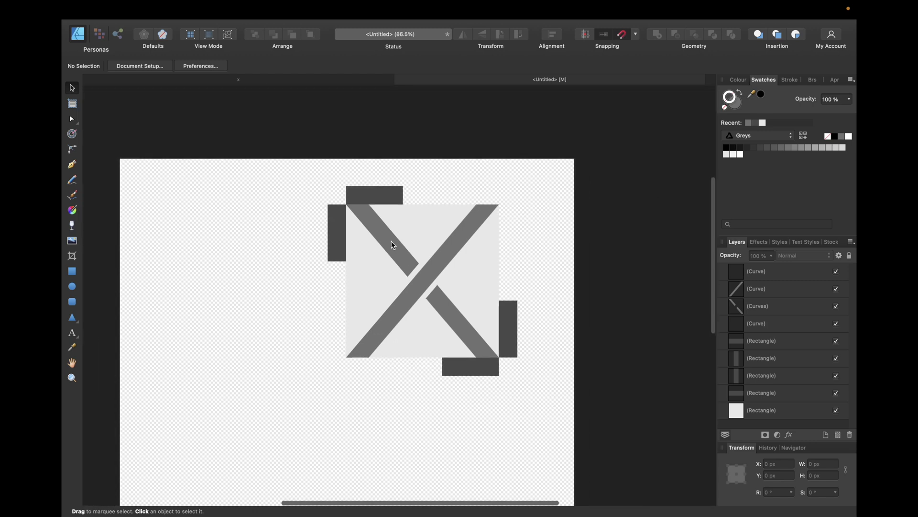
left_click_drag(302, 173, 560, 392)
scroll(541, 344, "down", 3)
scroll(541, 345, "left", 2)
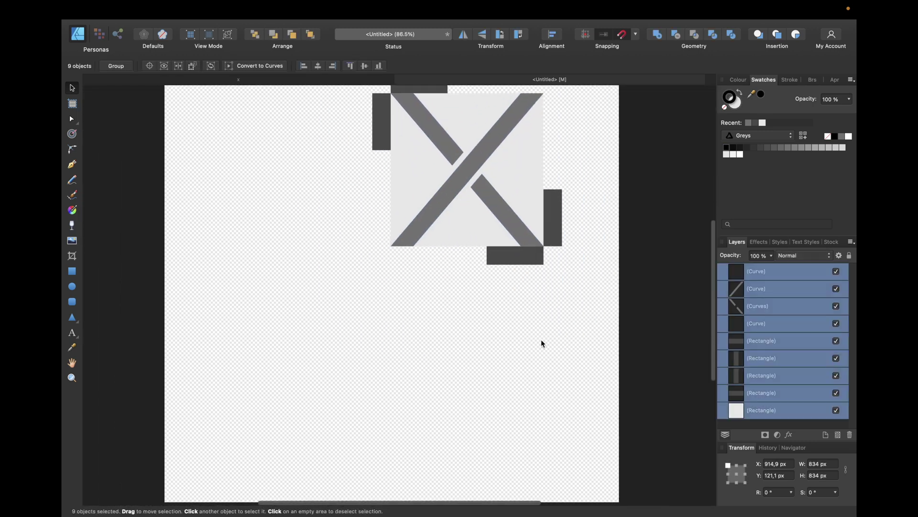
left_click_drag(481, 164, 405, 262)
left_click(579, 219)
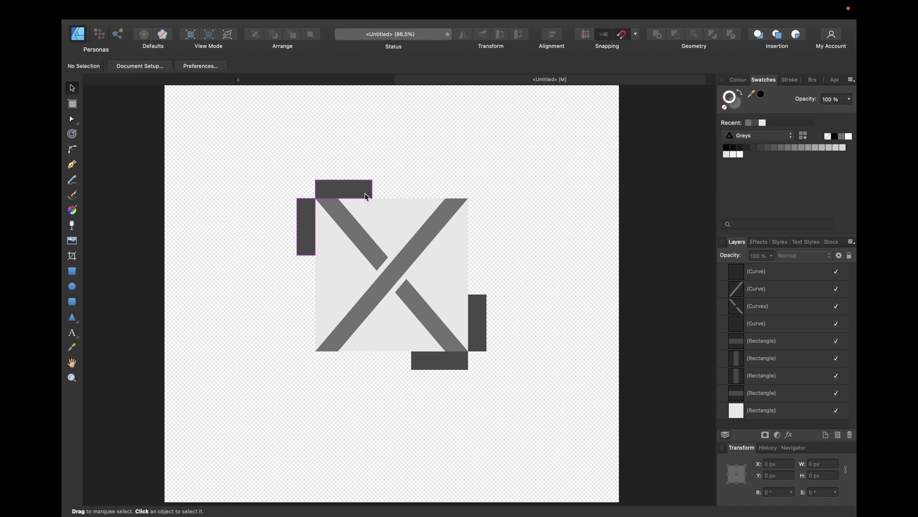
Step: Check the light square, top curve and X bar group by selecting each in turn
scroll(365, 190, "up", 5)
scroll(366, 192, "left", 3)
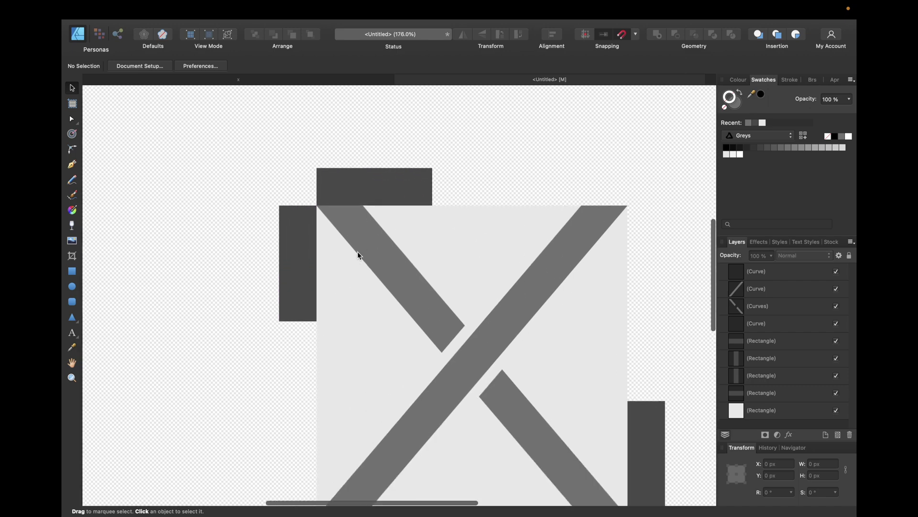
left_click(396, 214)
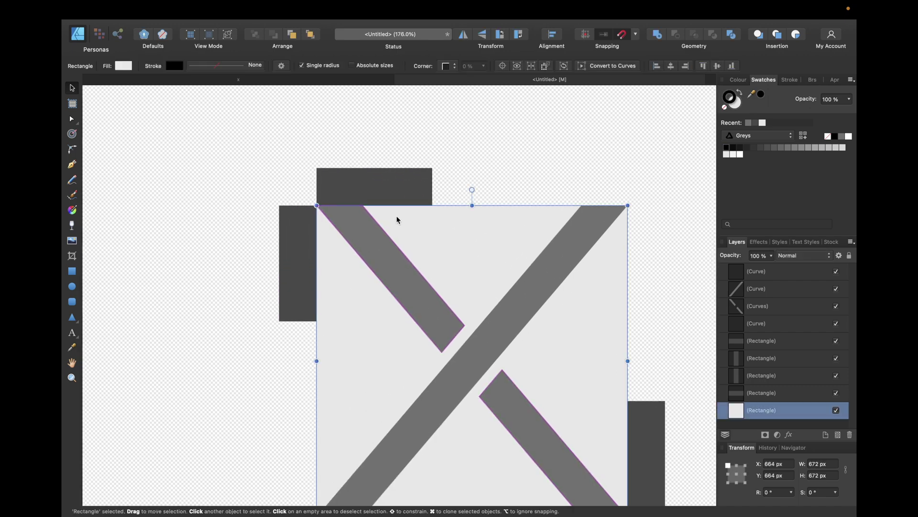
left_click(766, 277)
left_click(758, 314)
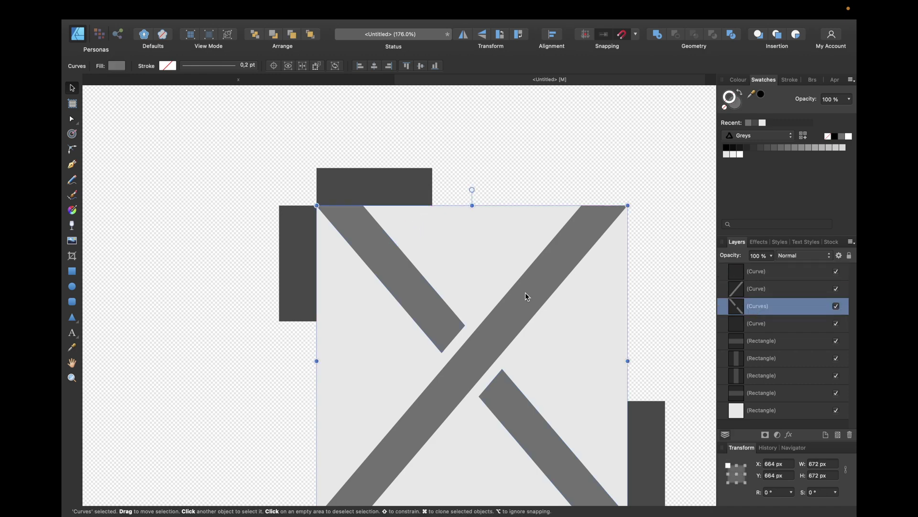
left_click(450, 183)
Step: Trace a closed Pen shape around the upper-left arm from the top rectangle's corner to the square's corner
key("p")
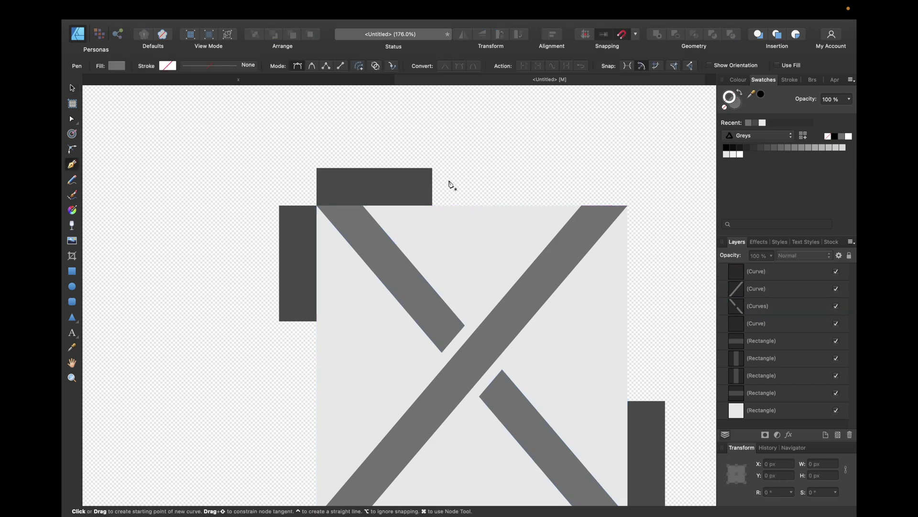
left_click(432, 206)
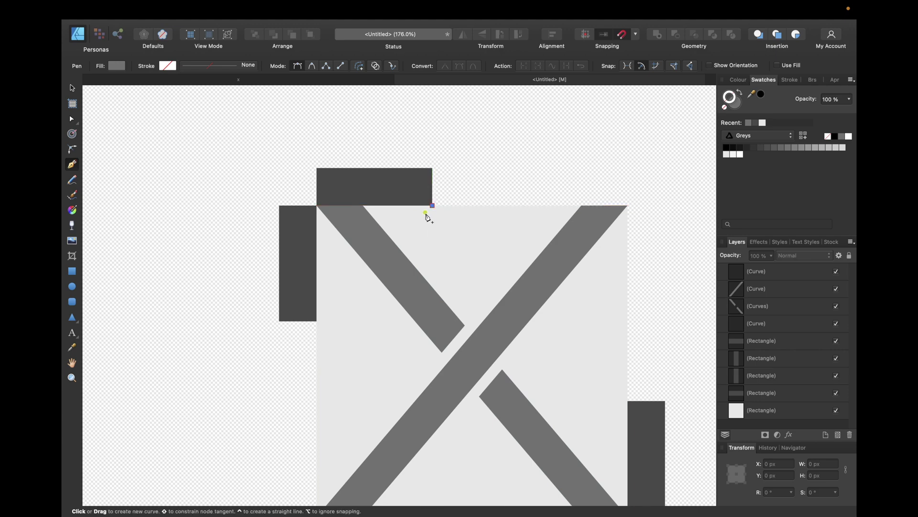
left_click(395, 243)
left_click(465, 325)
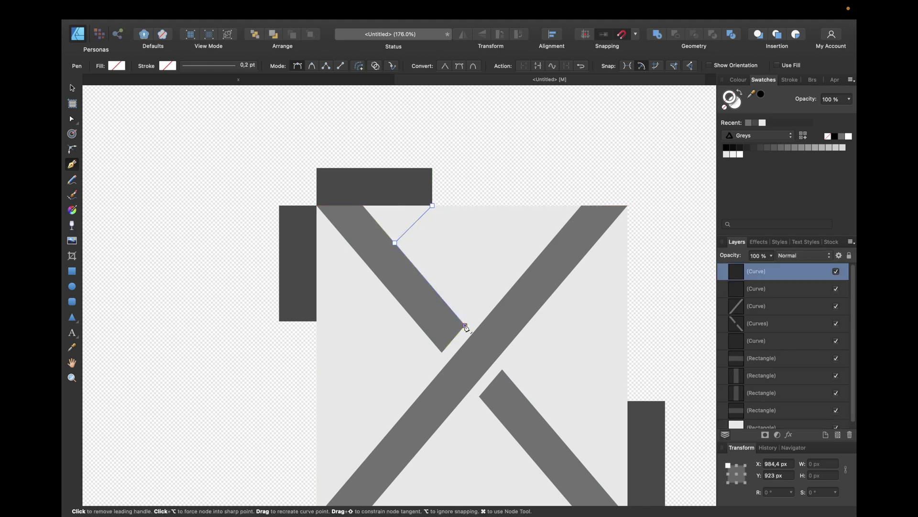
left_click(442, 353)
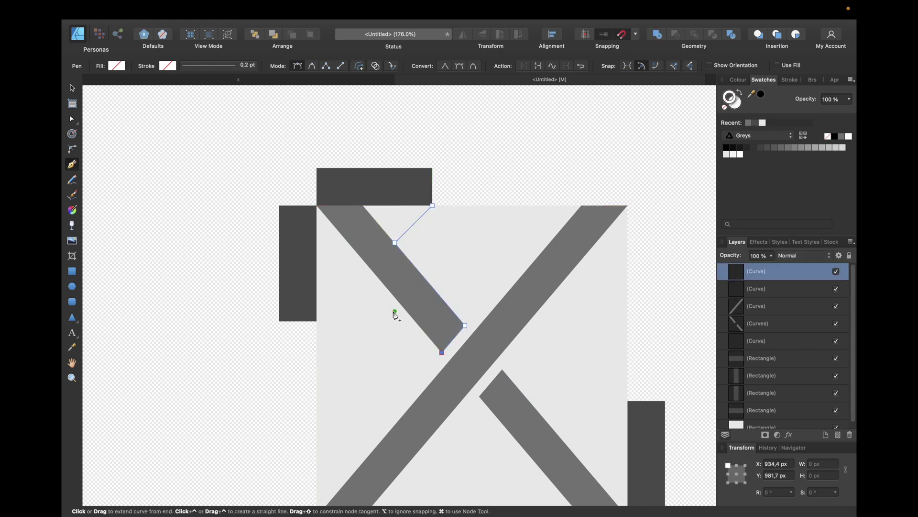
left_click(317, 206)
left_click(432, 206)
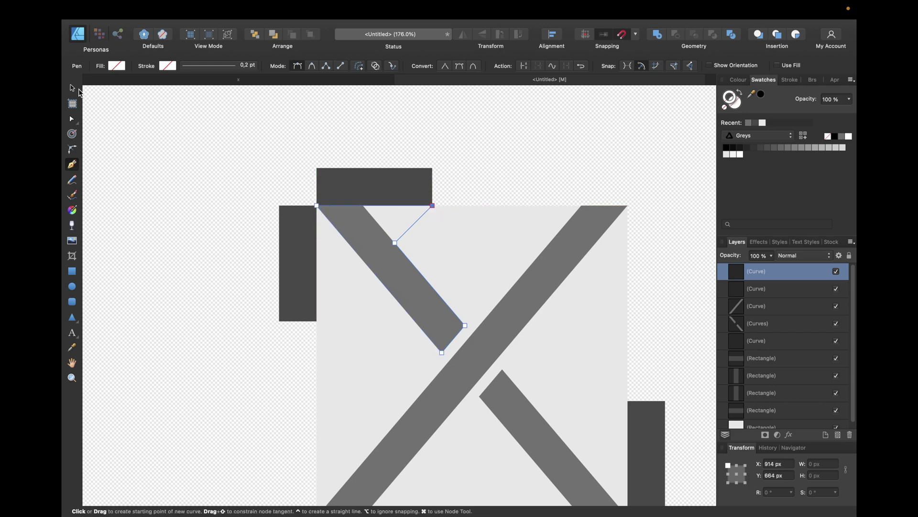
left_click(73, 88)
scroll(348, 219, "down", 5)
scroll(349, 220, "right", 3)
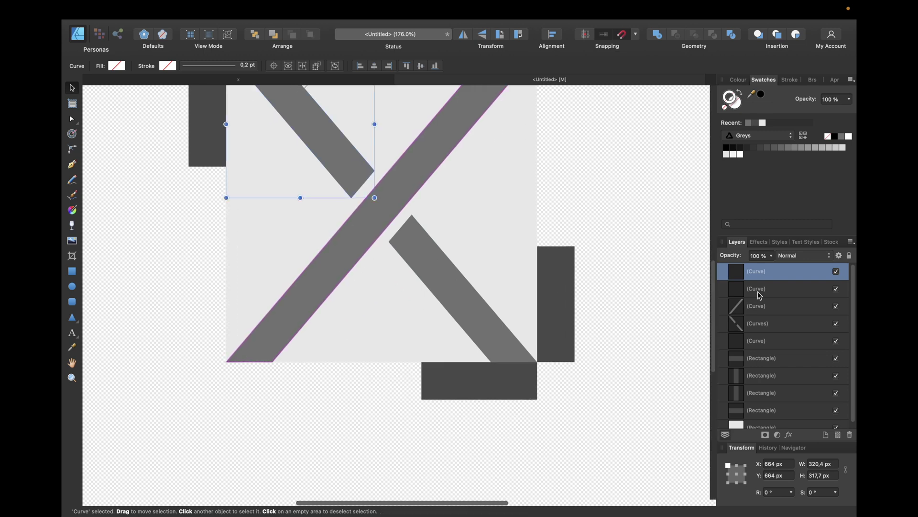
Step: Trace a closed Pen shape around the lower-right arm from the bottom rectangle's corner to the square's corner
left_click(761, 293)
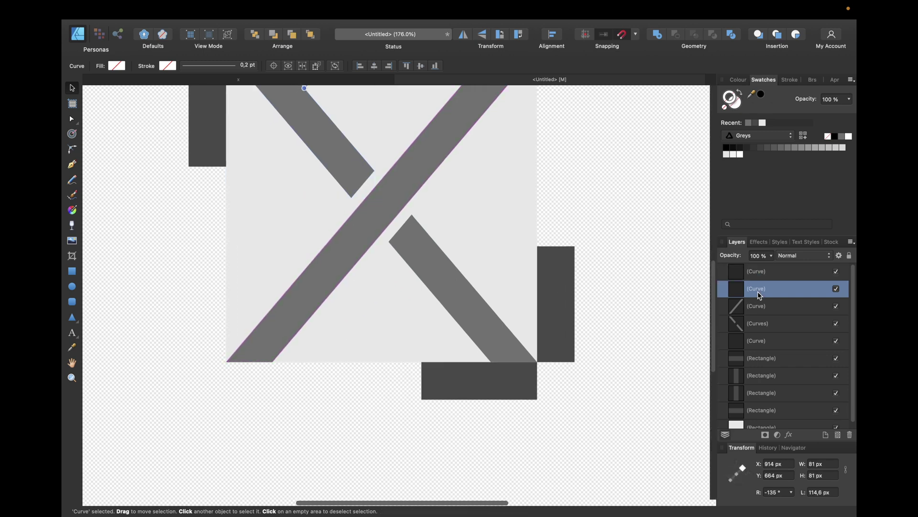
left_click(752, 339)
left_click(753, 323)
left_click(602, 362)
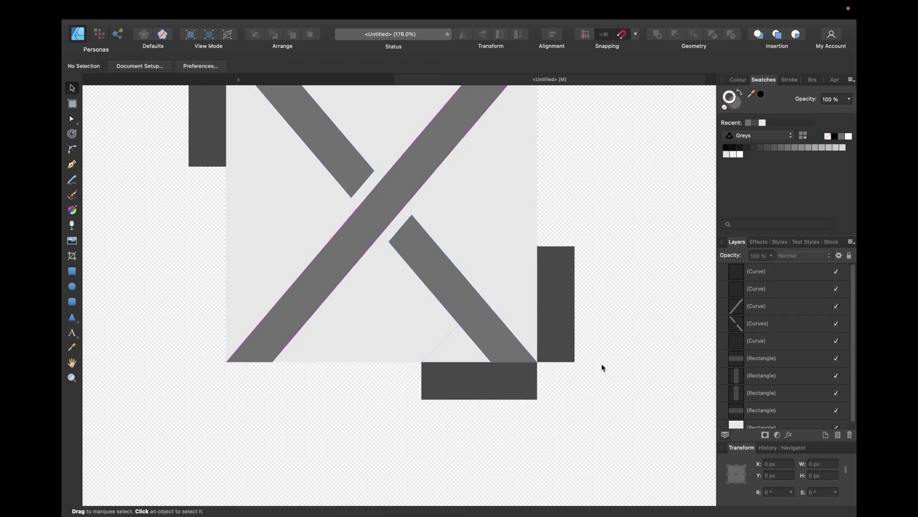
key("p")
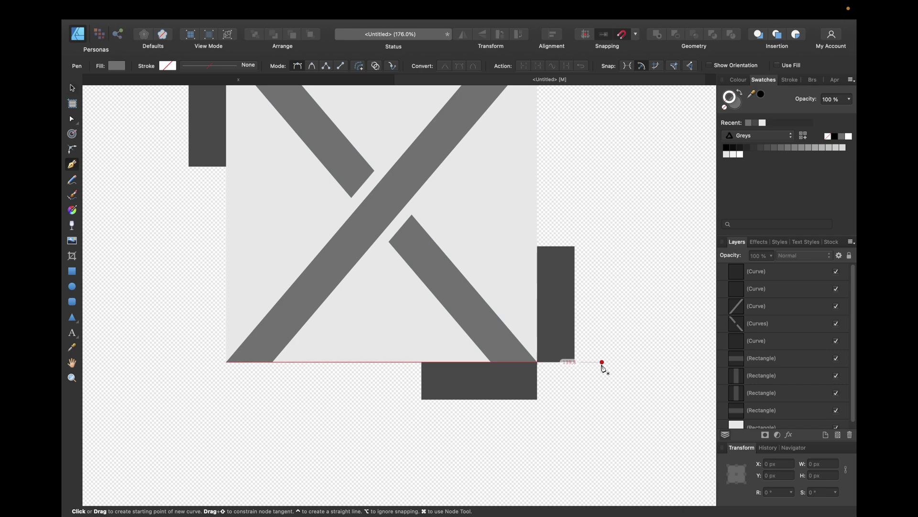
left_click(421, 362)
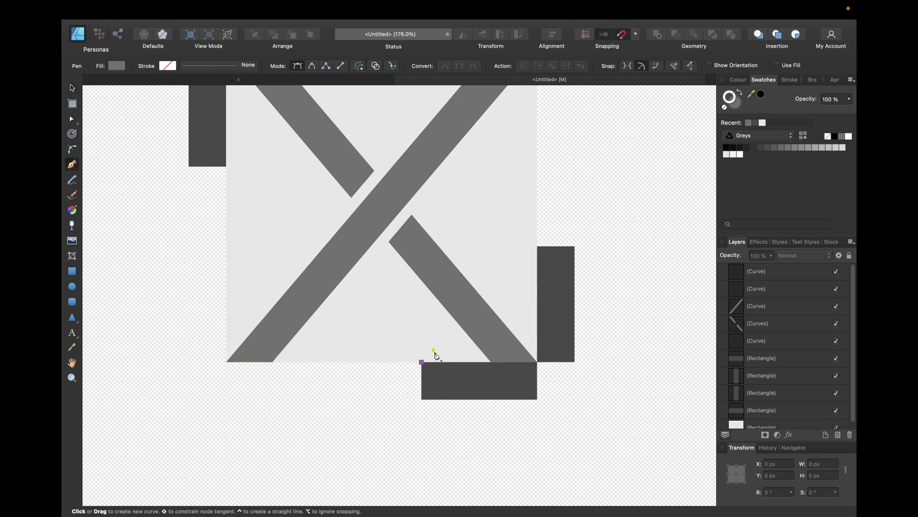
left_click(460, 324)
left_click(390, 242)
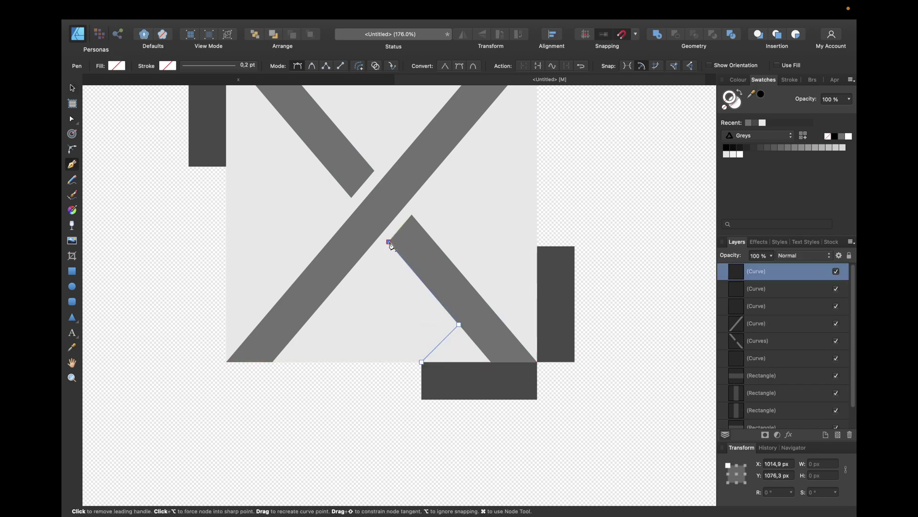
left_click(412, 215)
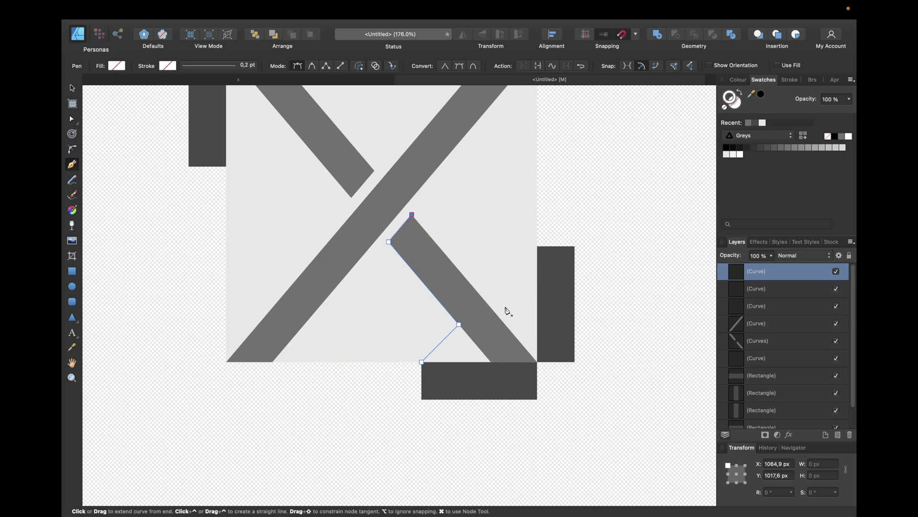
left_click(537, 362)
left_click(422, 362)
key("v")
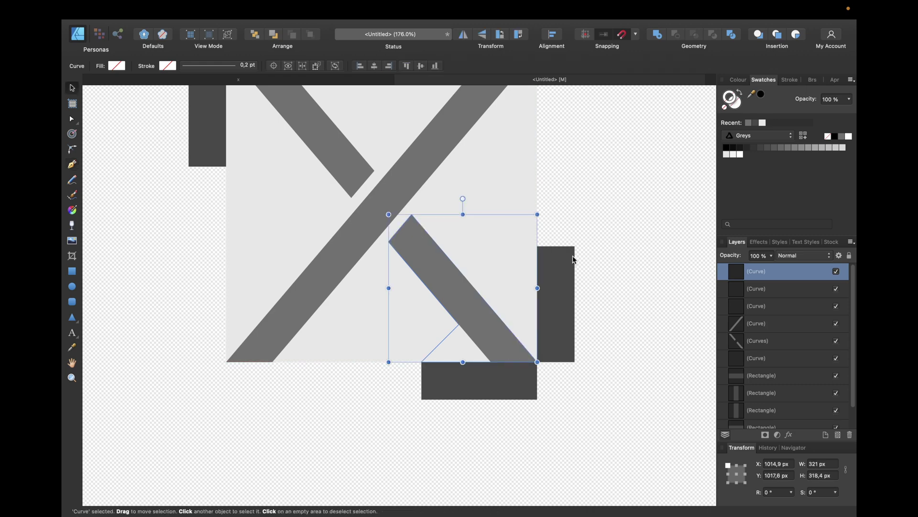
Step: Fit the page and remove the original split grey bar shape of the X
key("super+0")
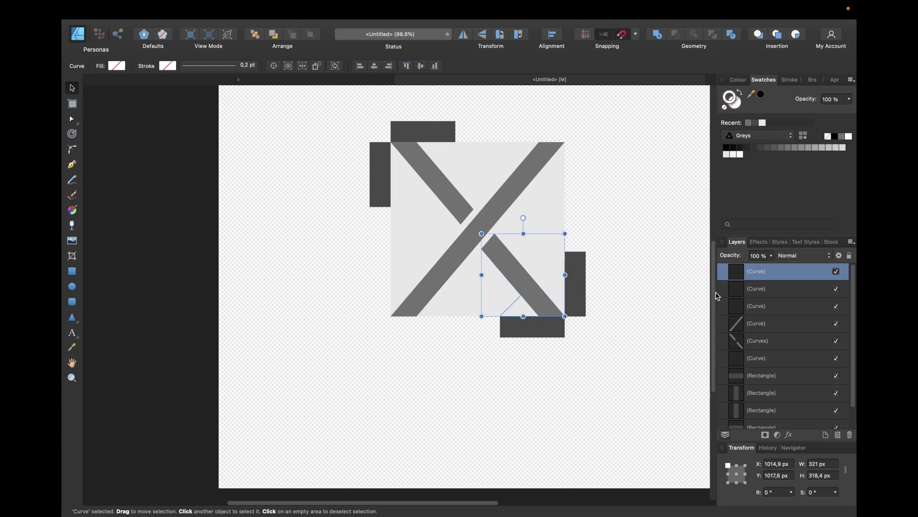
left_click(756, 342)
key("super+z")
key("super+z")
key("super+z")
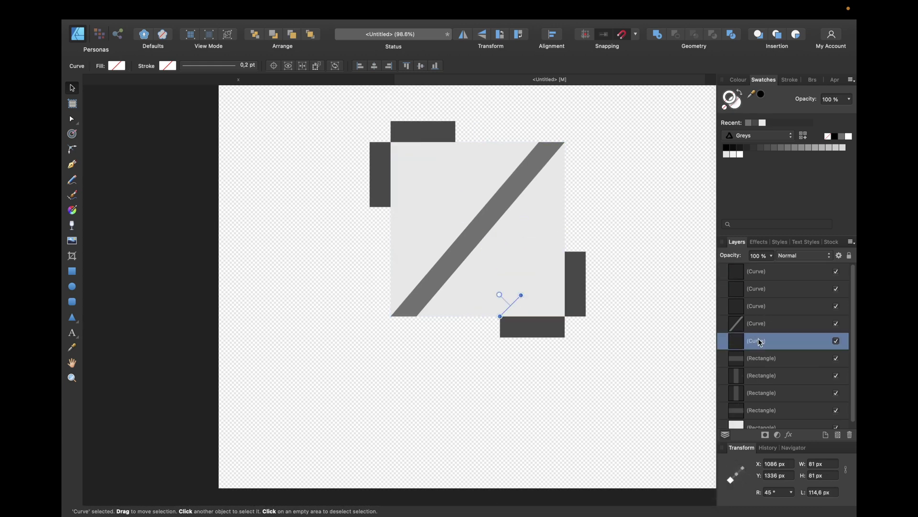
left_click(691, 335)
Step: Give both traced arm shapes dark grey fills with no outline
left_click(785, 273)
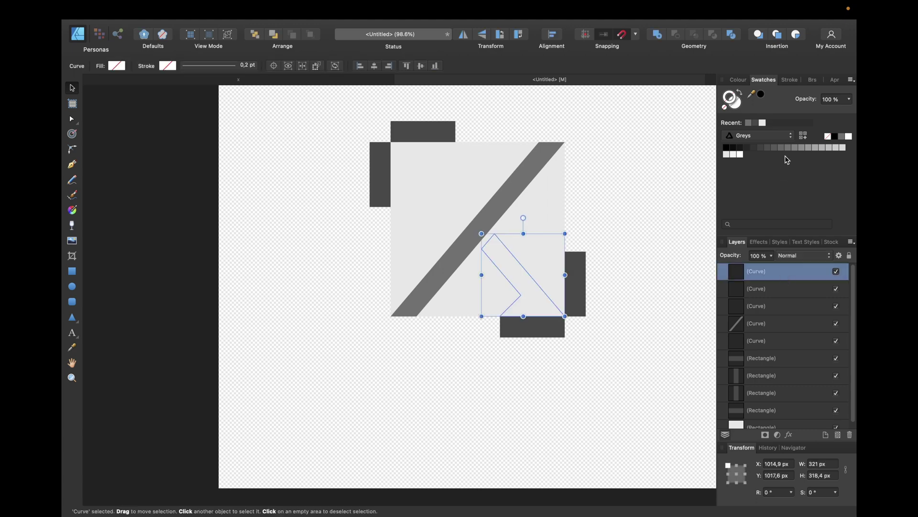
left_click(795, 148)
left_click(766, 148)
left_click(725, 108)
left_click(769, 149)
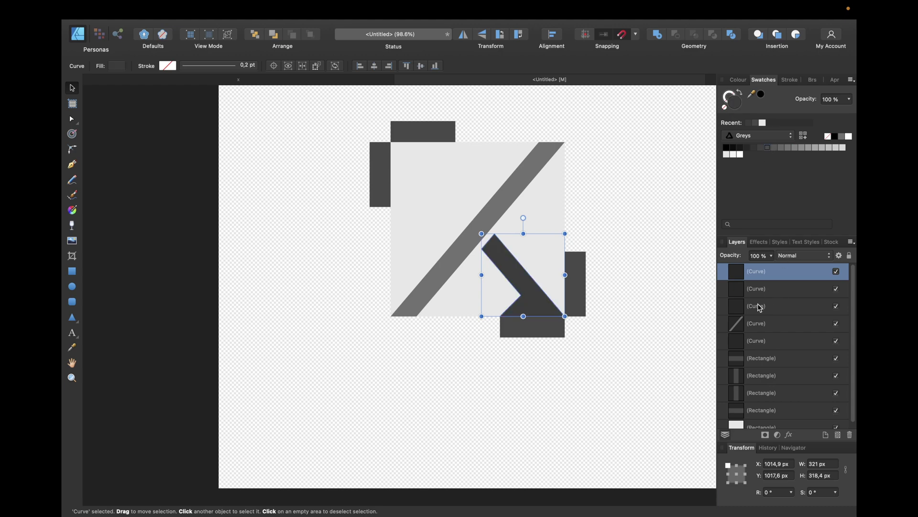
left_click(760, 345)
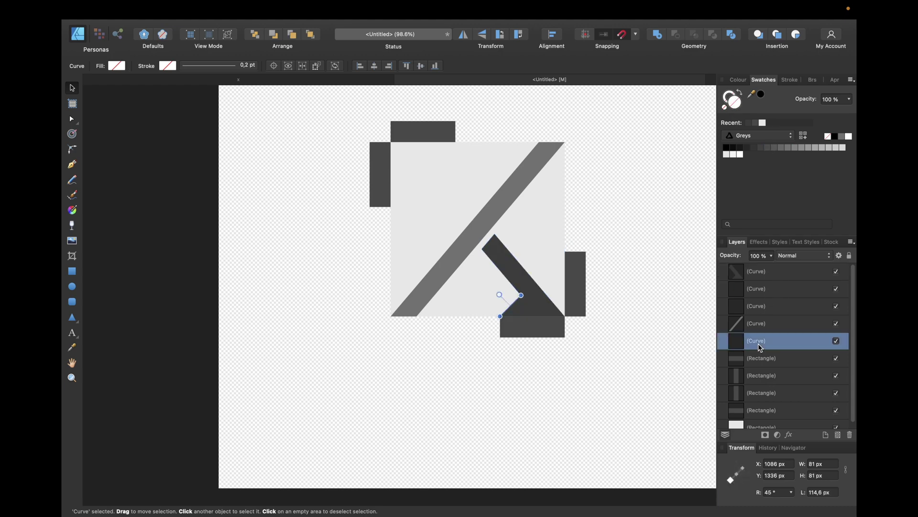
left_click(766, 289)
left_click(753, 148)
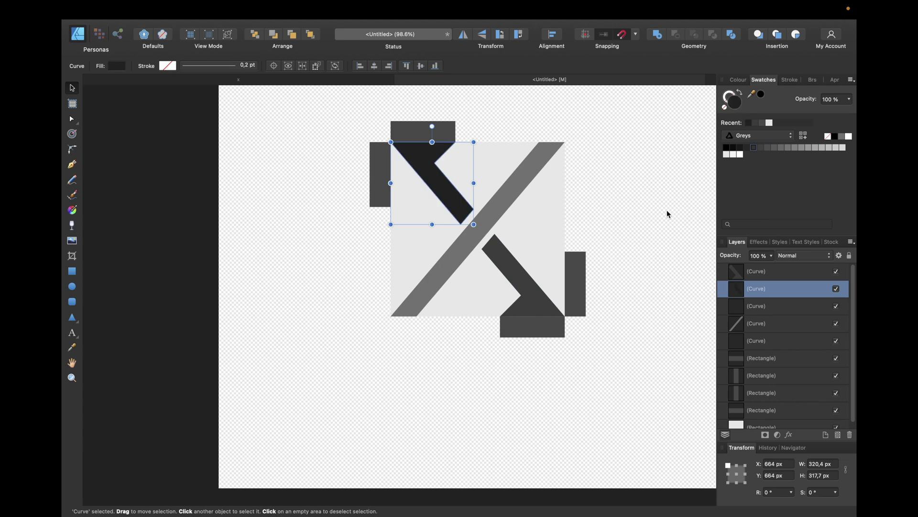
left_click(666, 211)
Step: Delete the right, bottom, left and top helper rectangles around the logo
left_click_drag(616, 213, 573, 307)
key("Delete")
left_click(536, 328)
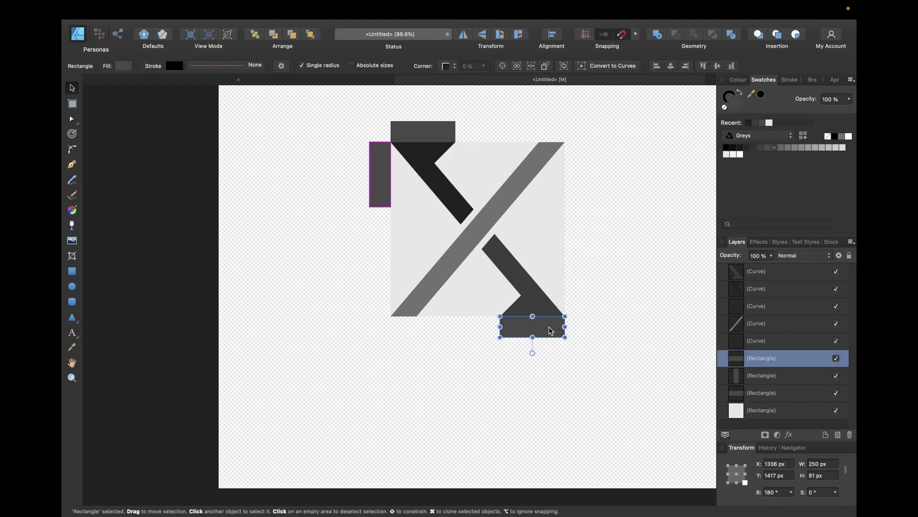
key("Delete")
key("Delete")
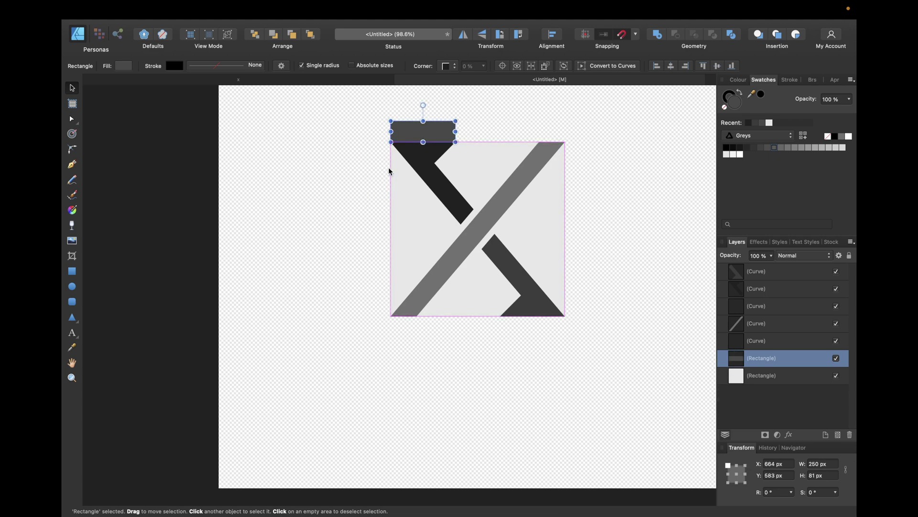
key("Delete")
left_click(331, 174)
Step: Draw a 50 px dark square and place it on the logo square's top-right corner
left_click(71, 272)
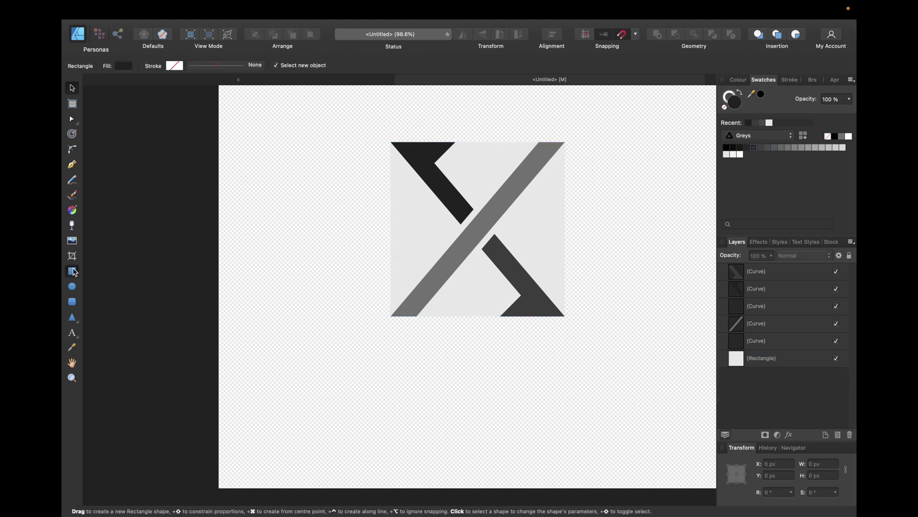
scroll(266, 242, "right", 2)
scroll(266, 242, "up", 2)
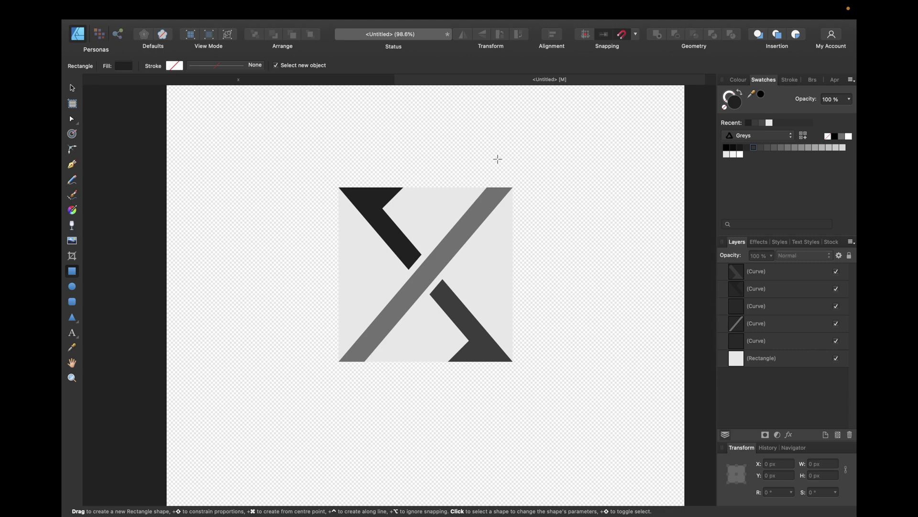
left_click_drag(497, 159, 512, 175)
scroll(524, 188, "up", 3)
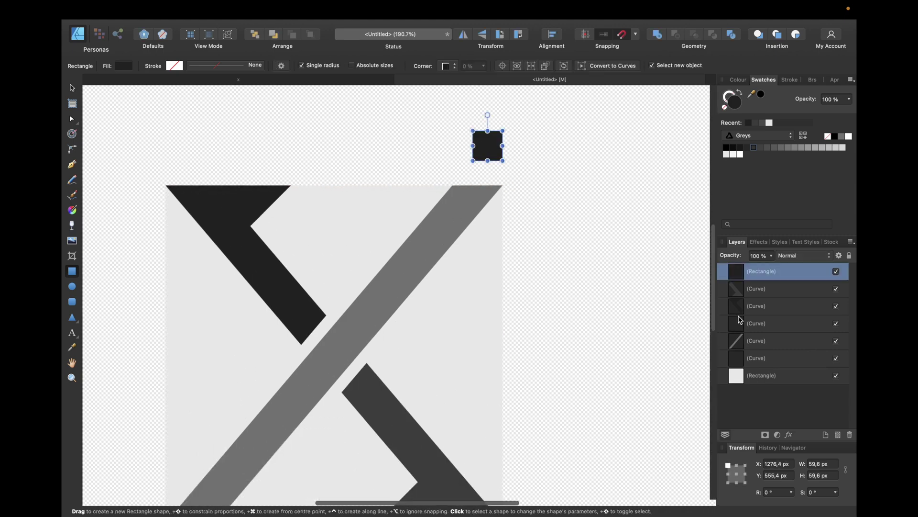
left_click(816, 464)
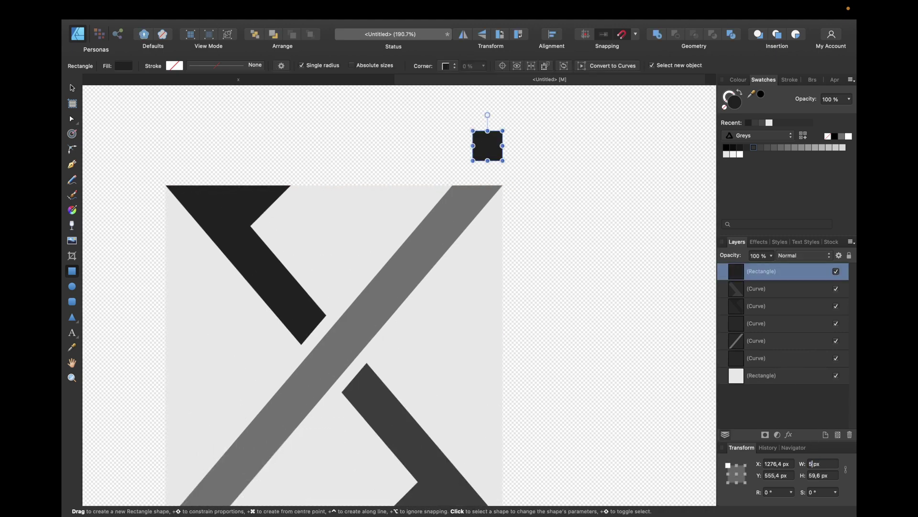
type("50")
key("Return")
left_click(626, 244)
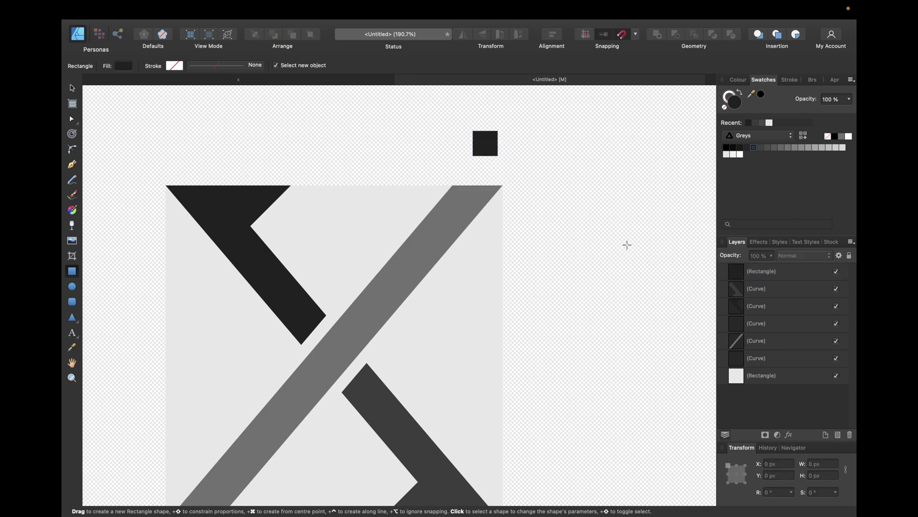
key("v")
left_click(488, 146)
left_click_drag(489, 147, 489, 165)
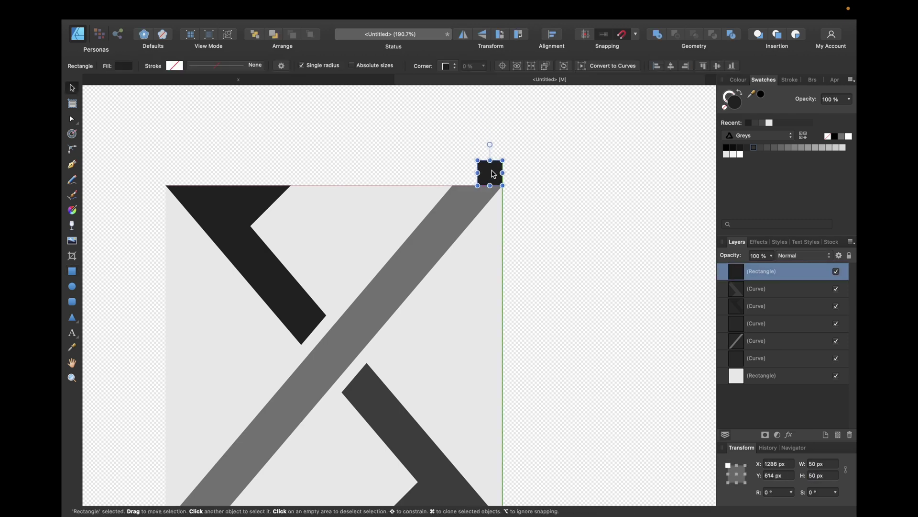
Step: Duplicate the 50 px square onto the bottom-right corner
key("super+j")
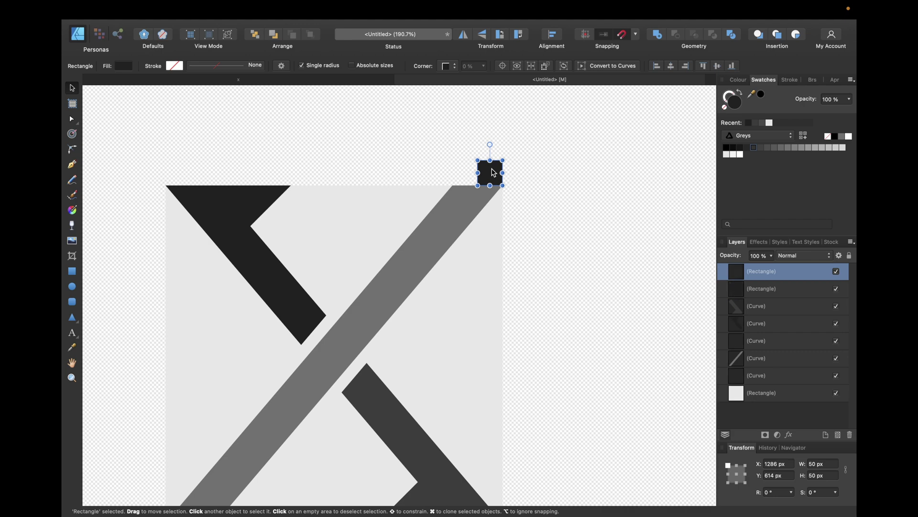
scroll(495, 172, "down", 5)
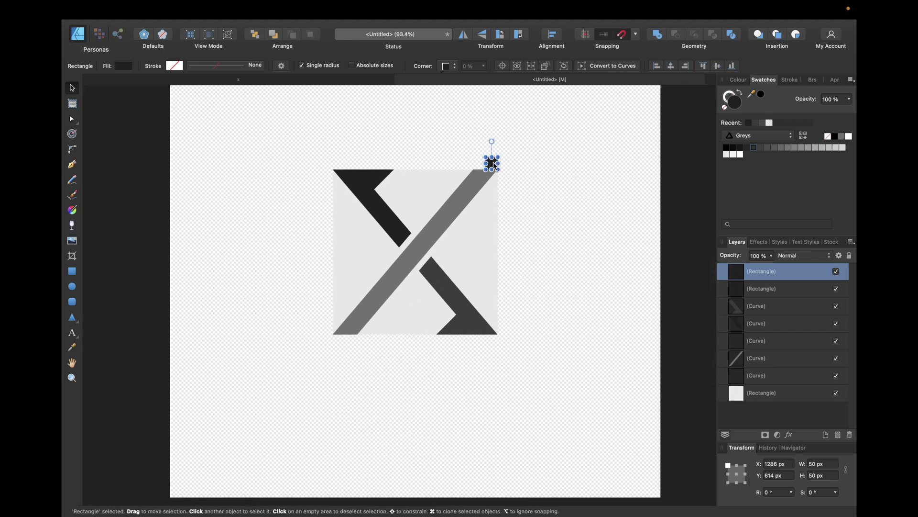
left_click_drag(495, 171, 497, 344)
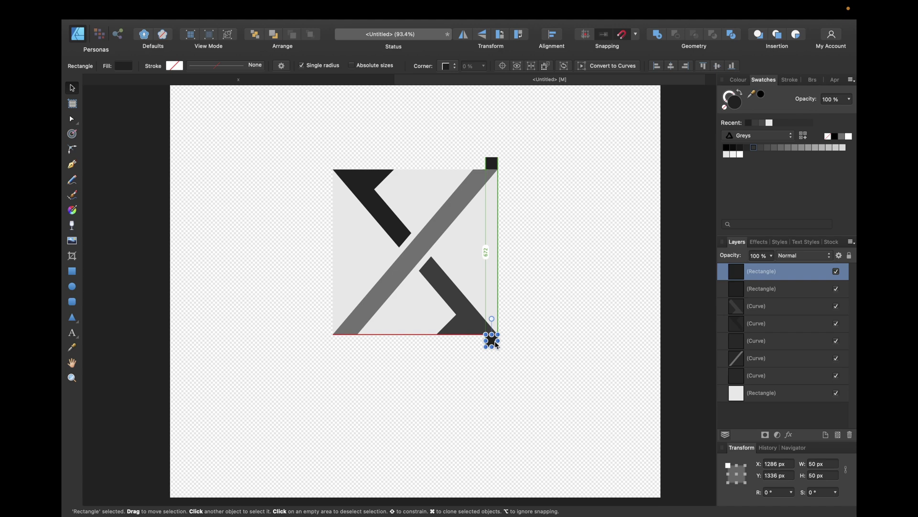
left_click(528, 300)
scroll(468, 319, "up", 5)
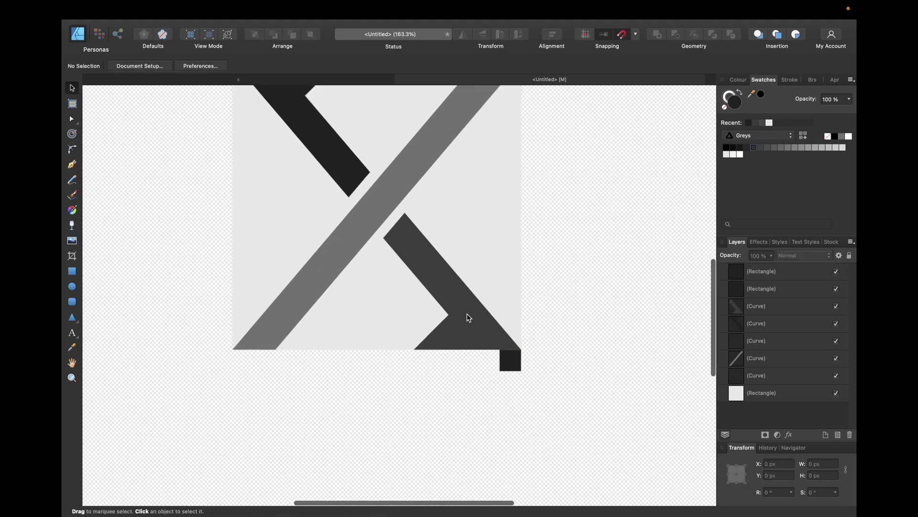
scroll(467, 318, "down", 3)
scroll(468, 317, "up", 4)
scroll(469, 318, "left", 2)
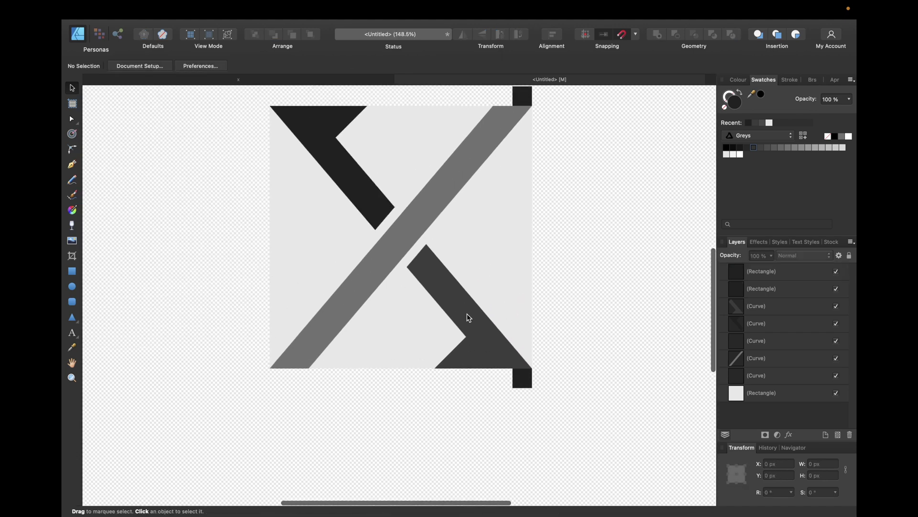
Step: Lengthen the upper-left chevron 50 px upward and the lower-right chevron 50 px downward
left_click(336, 210)
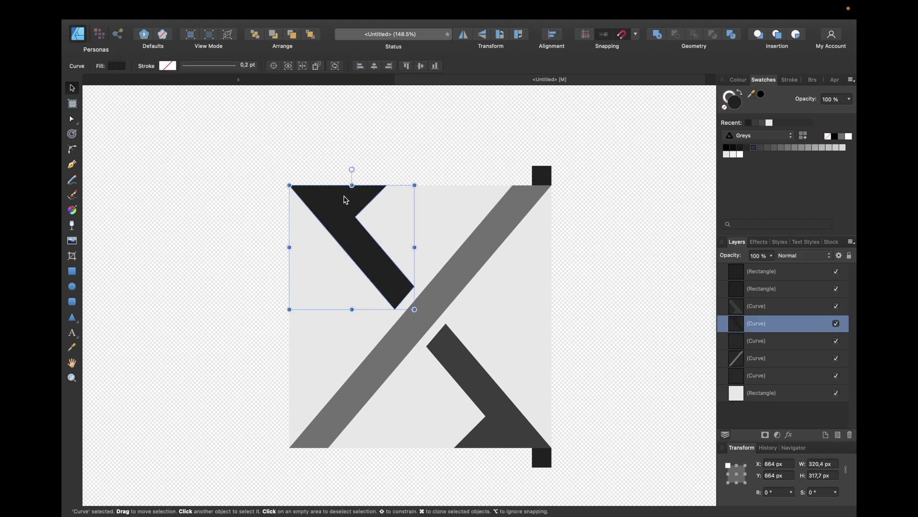
left_click_drag(351, 185, 351, 166)
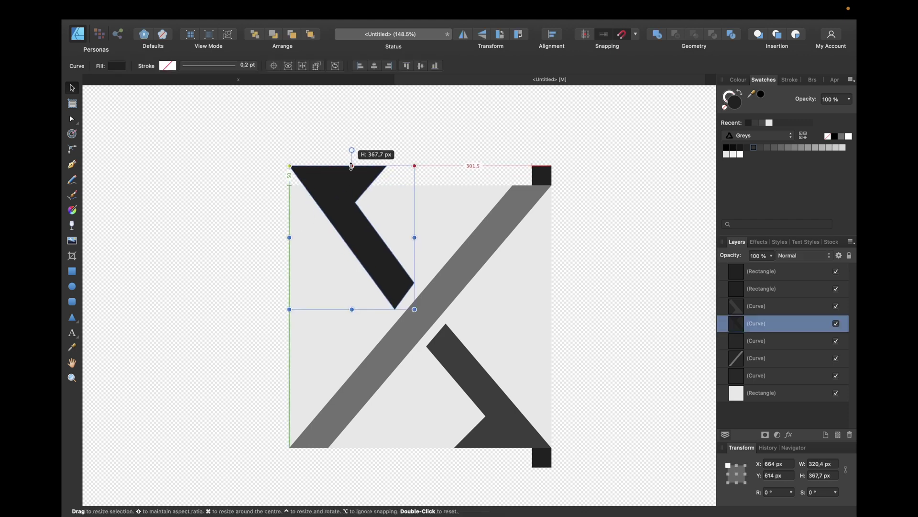
scroll(543, 178, "down", 8)
left_click(525, 260)
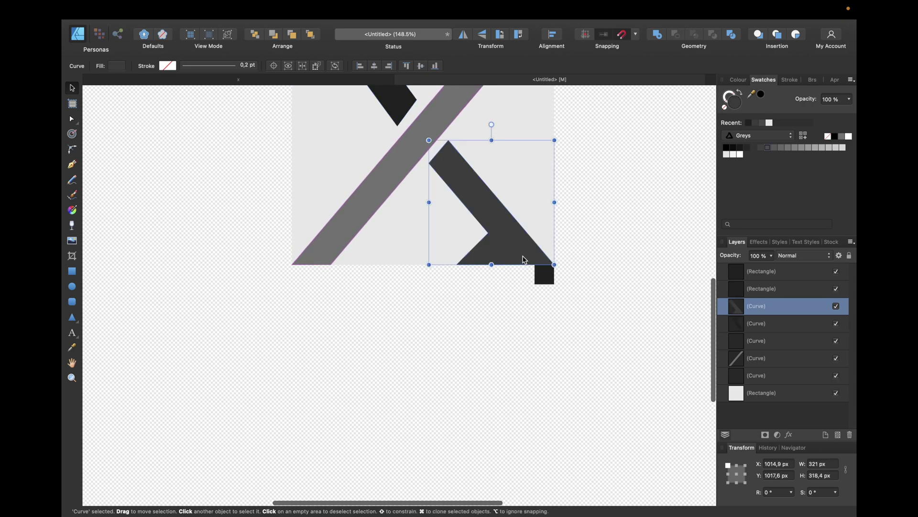
left_click_drag(491, 265, 490, 283)
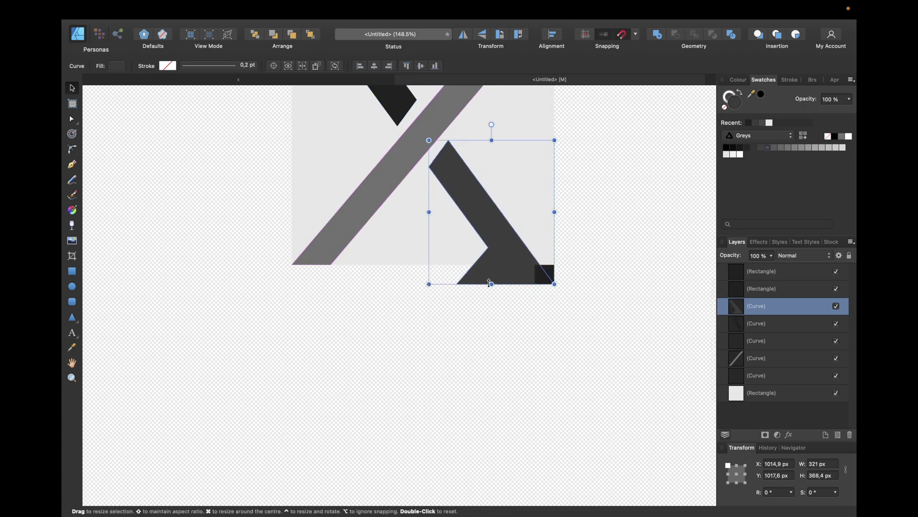
Step: Delete both small corner squares and the light background square
left_click(552, 272)
key("Delete")
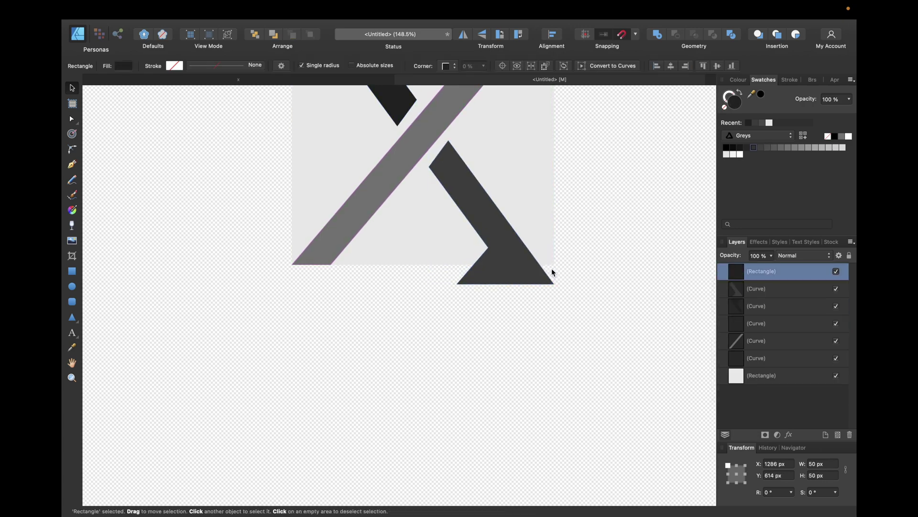
scroll(553, 271, "up", 8)
key("Delete")
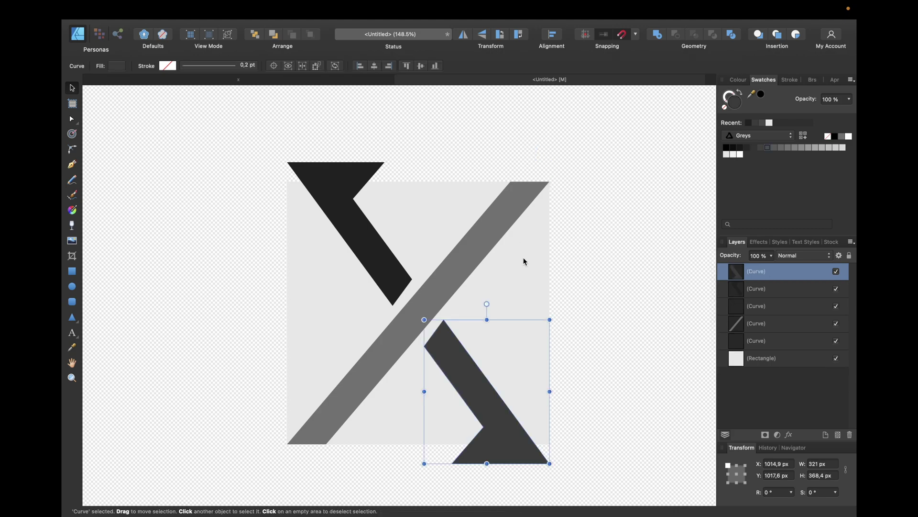
left_click(525, 262)
key("Delete")
left_click(585, 268)
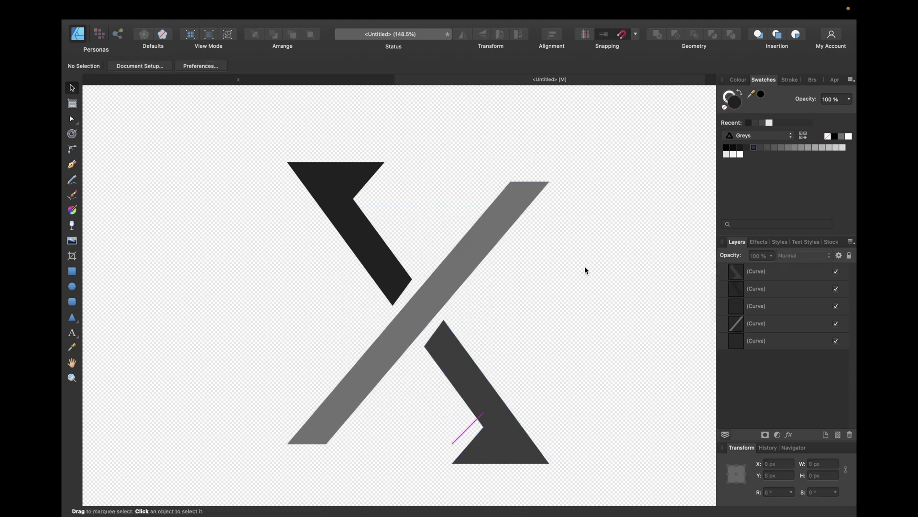
Step: Delete the two small line pieces beside the lower and upper chevrons
left_click(753, 338)
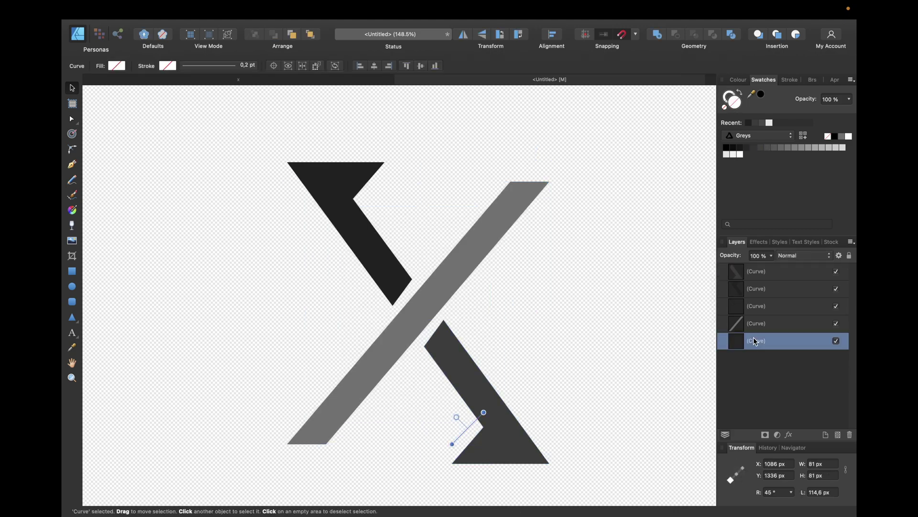
key("Delete")
left_click(756, 292)
left_click(762, 307)
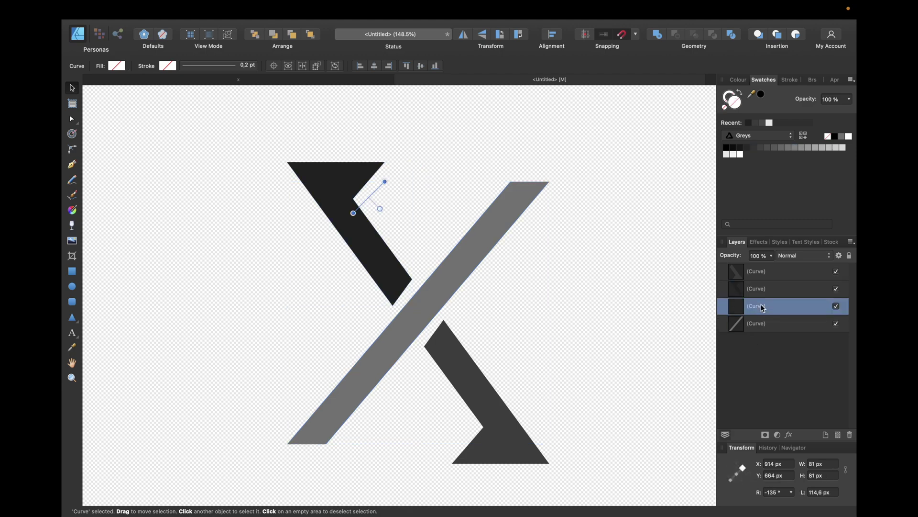
key("Delete")
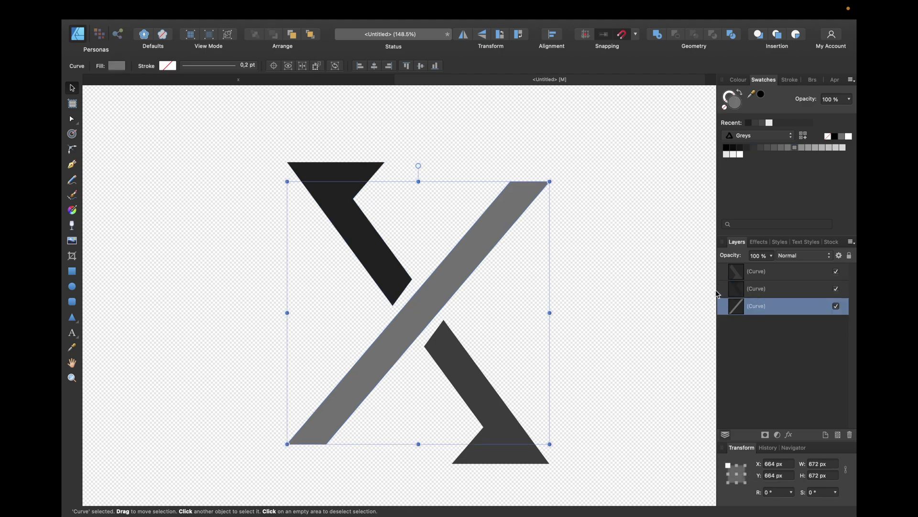
Step: With the Node tool, snap the upper chevron's bottom point and inner corner onto the diagonal bar's edge
left_click(625, 276)
scroll(444, 278, "up", 5)
left_click(300, 297)
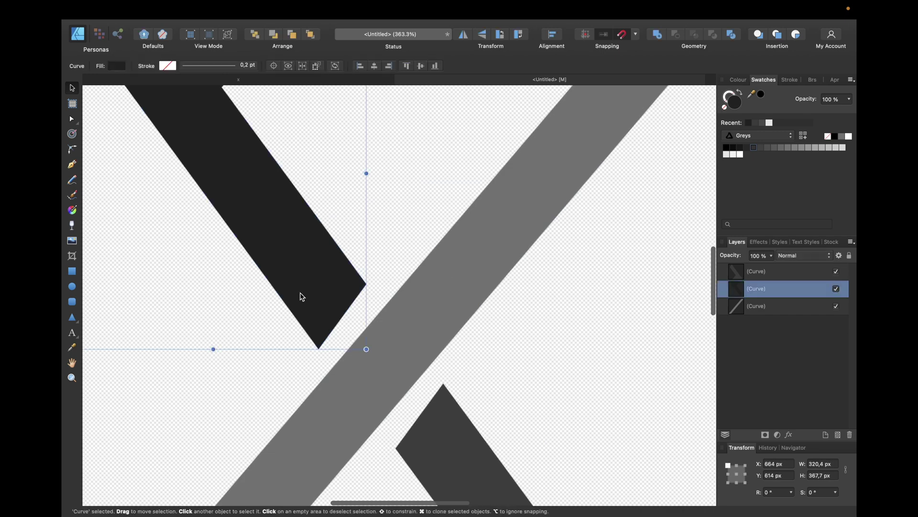
scroll(299, 297, "down", 2)
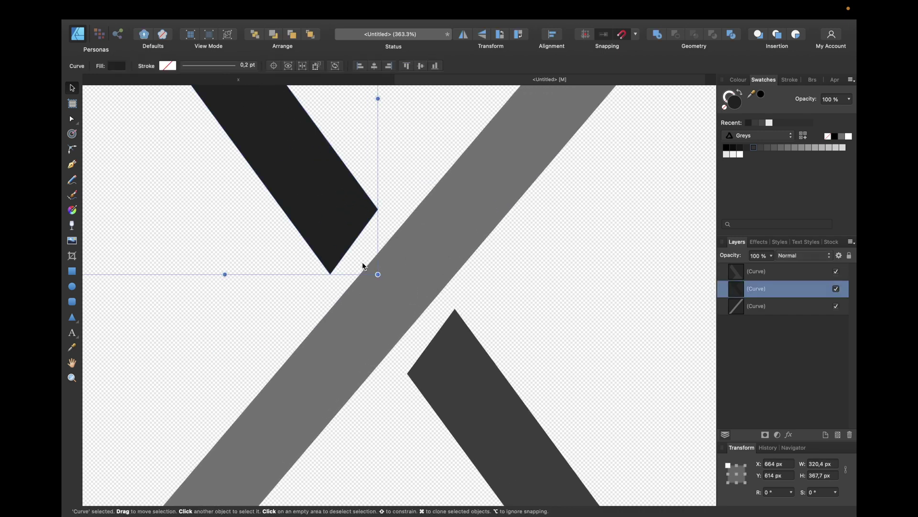
key("a")
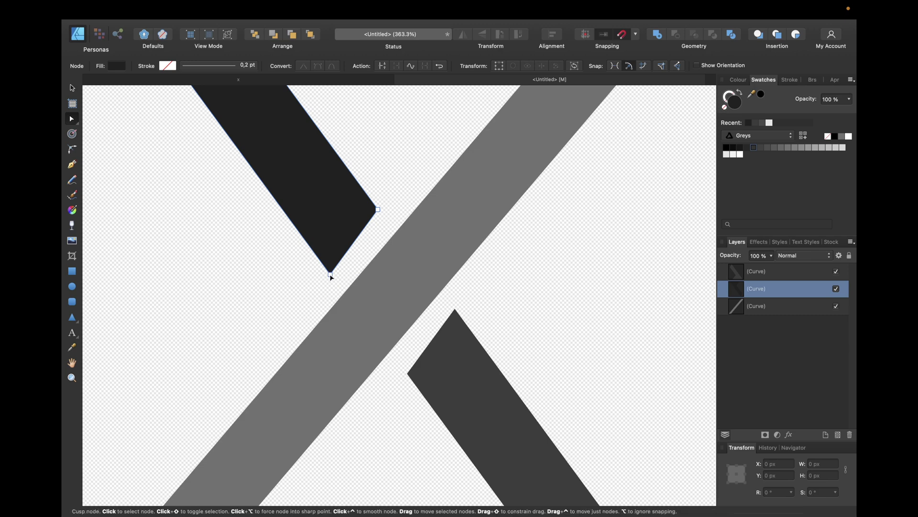
left_click_drag(331, 275, 343, 292)
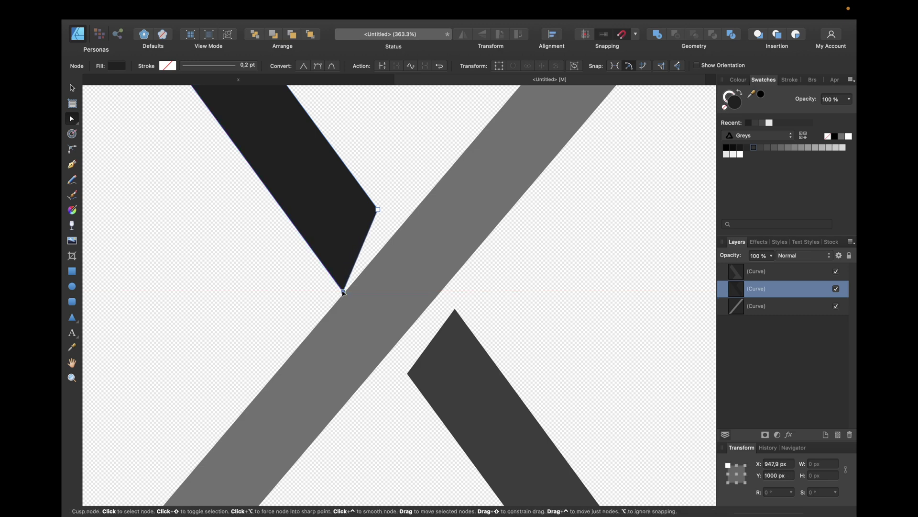
left_click_drag(378, 211, 395, 232)
left_click(451, 344)
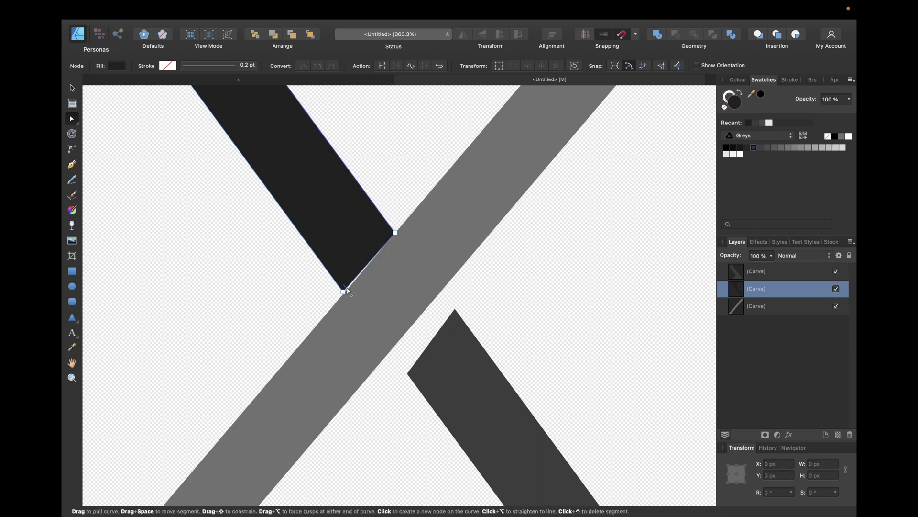
mouse_move(343, 292)
left_mouse_down()
mouse_move(336, 283)
mouse_move(345, 293)
left_mouse_up()
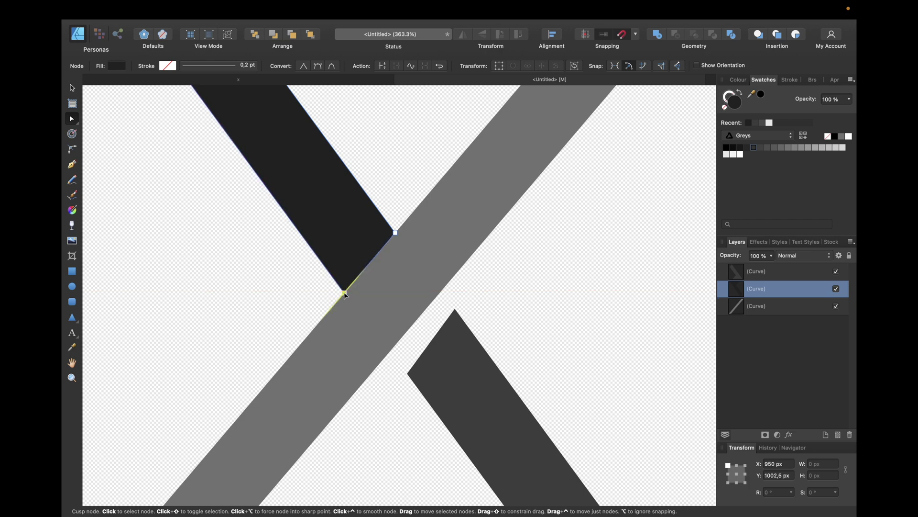
Step: Move the lower-right arm's left and top corners up flush against the diagonal bar
left_click(449, 355)
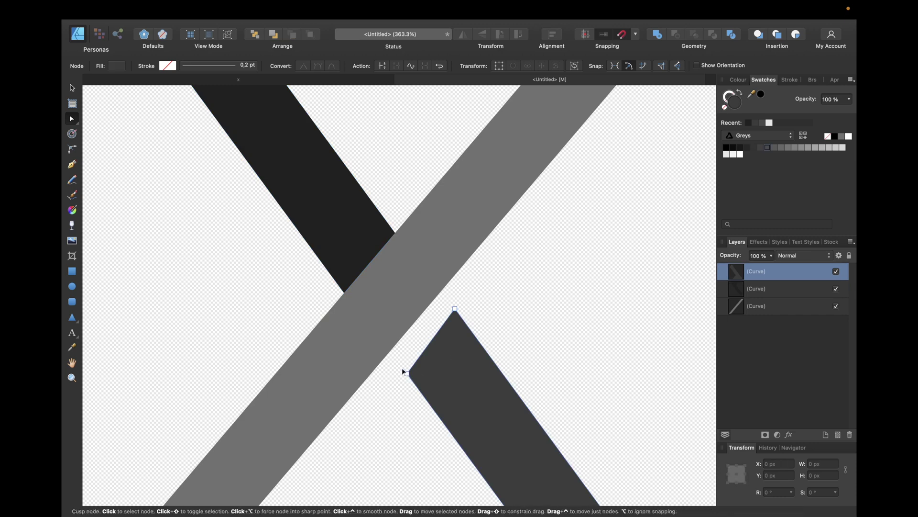
left_click_drag(403, 370, 390, 351)
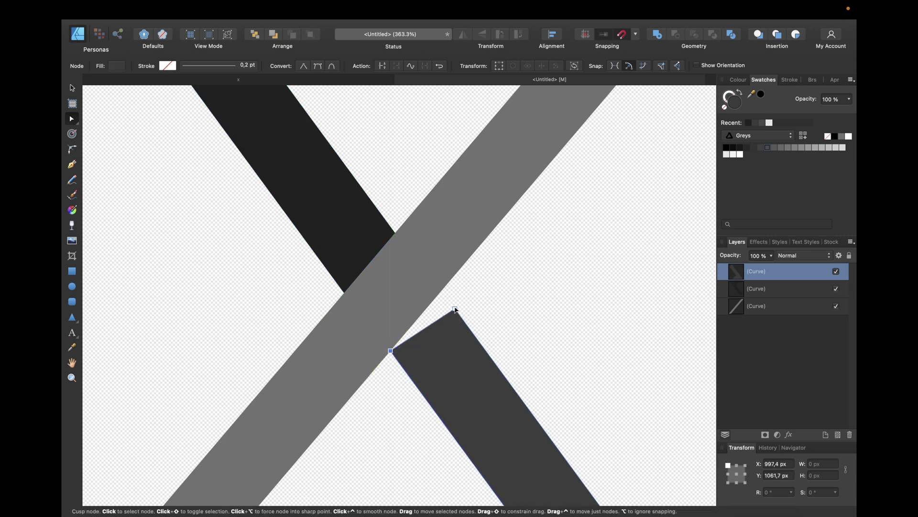
left_click_drag(456, 309, 442, 293)
left_click(474, 290)
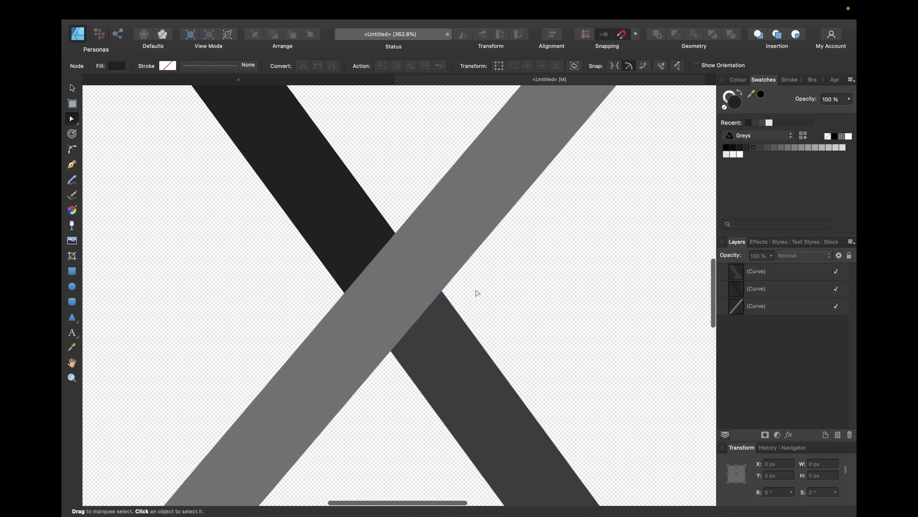
Step: Pull the upper-left arm's inner end back from the diagonal bar, leaving a small gap
scroll(477, 292, "down", 5)
scroll(422, 274, "up", 7)
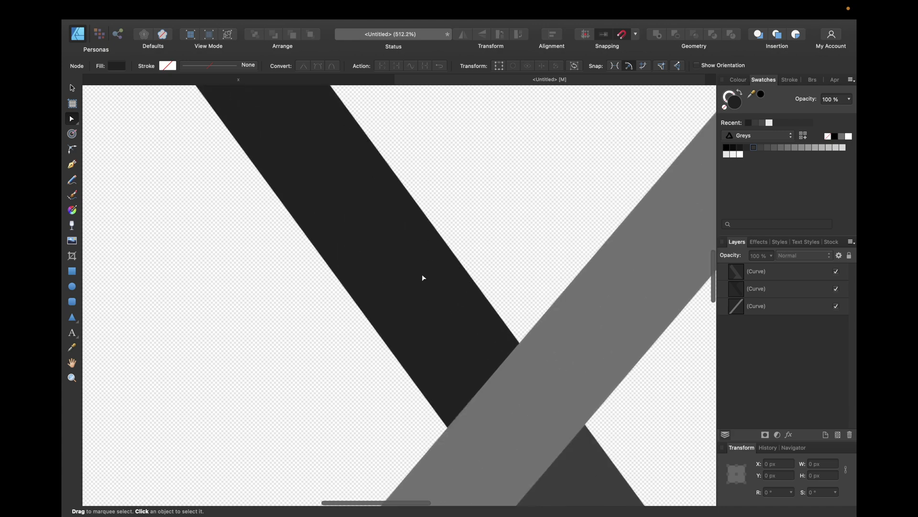
scroll(422, 274, "down", 4)
scroll(422, 273, "right", 2)
left_click(403, 243)
left_click_drag(488, 228, 386, 321)
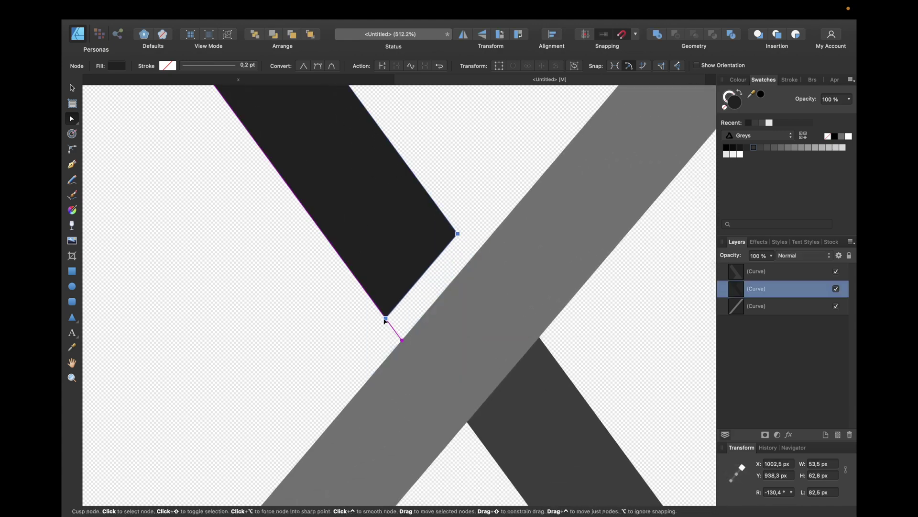
Step: Shift the lower-right arm's inner end nodes back to leave a matching gap
left_click(560, 383)
scroll(560, 382, "down", 3)
scroll(560, 383, "right", 2)
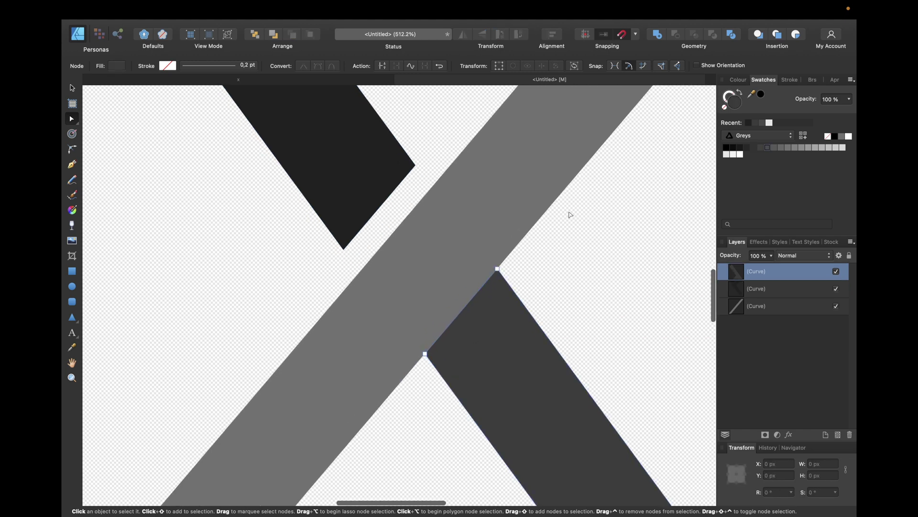
left_click_drag(569, 213, 485, 301)
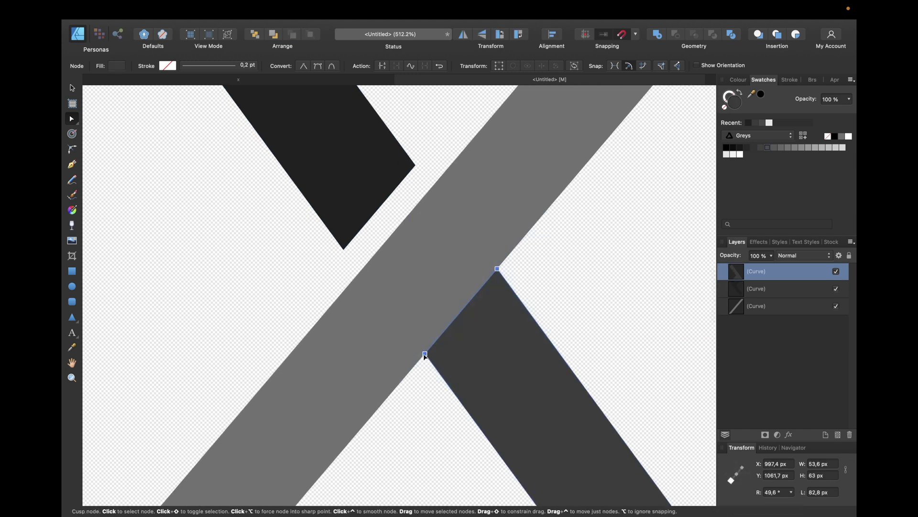
left_click_drag(424, 354, 437, 376)
left_click(580, 277)
scroll(580, 278, "down", 5)
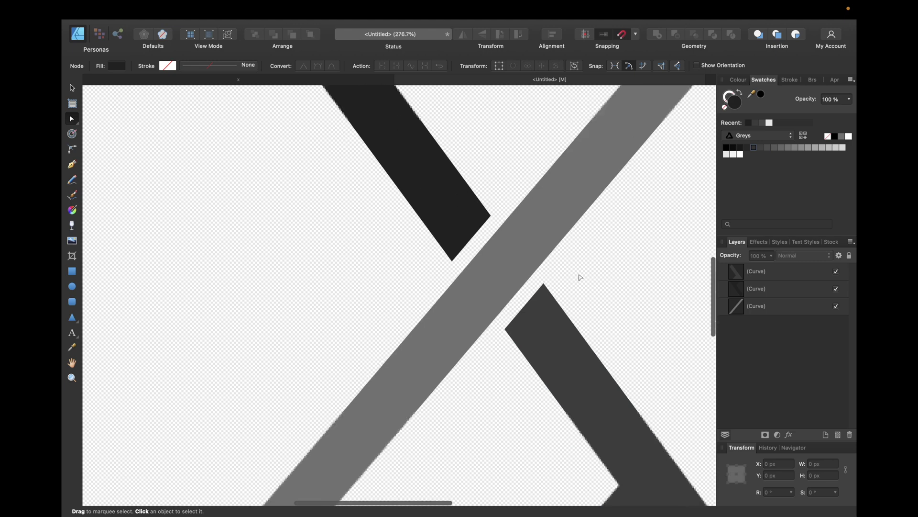
scroll(580, 277, "down", 5)
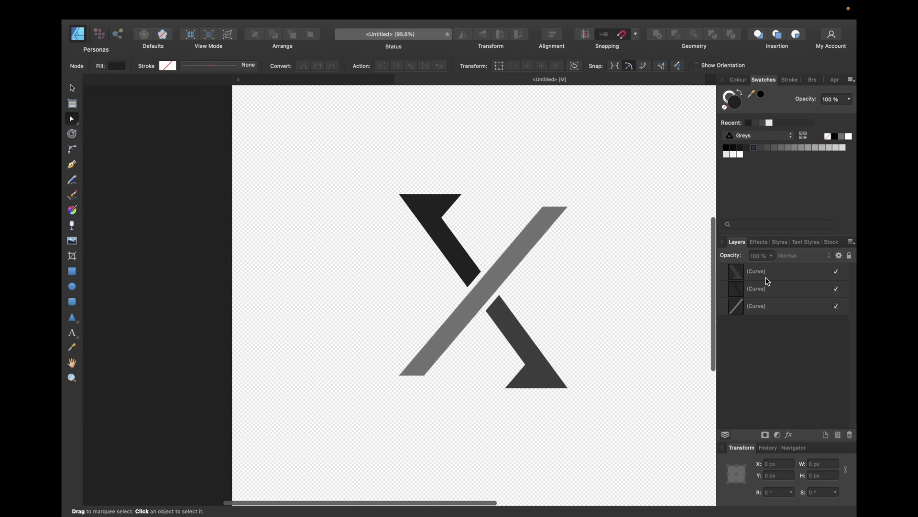
Step: Combine the two dark arms into a single shape with Geometry > Add
left_click(765, 278)
left_click(753, 293, "shift")
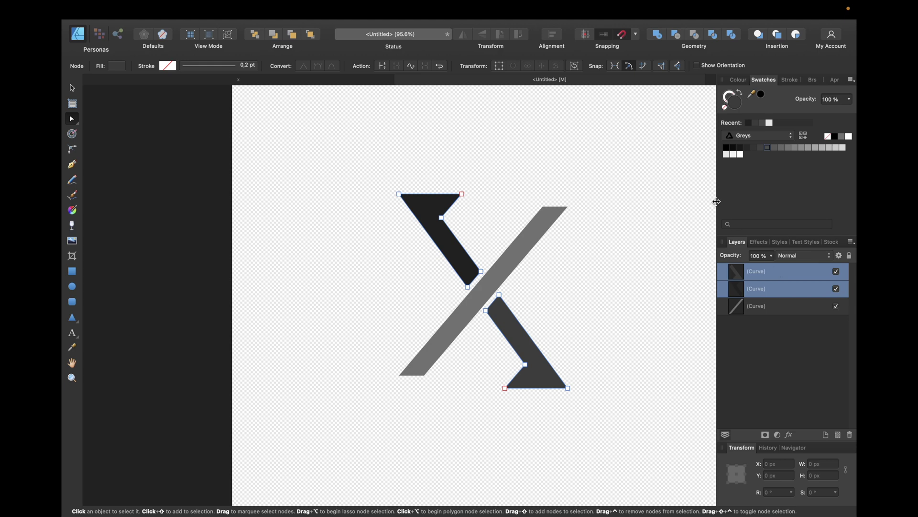
left_click(658, 38)
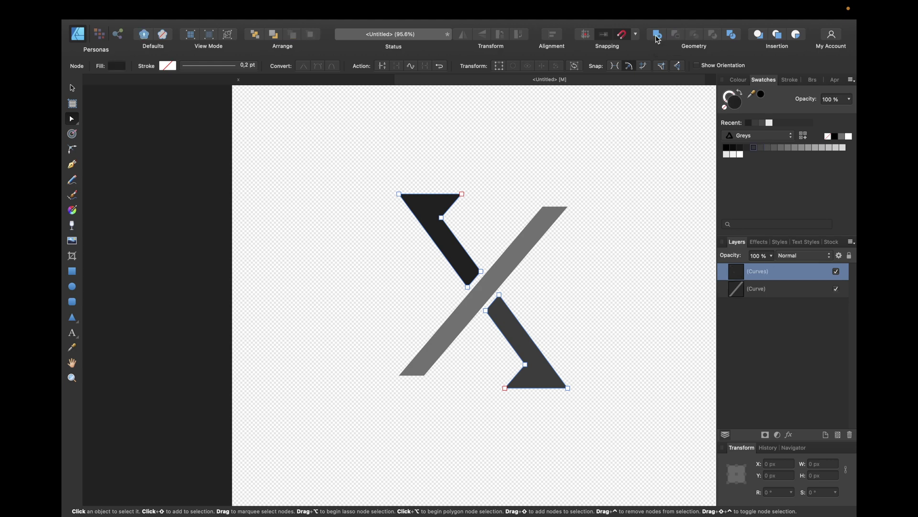
left_click(646, 301)
Step: Scale the whole X down to about 440 × 505 px and centre it on the canvas
scroll(647, 305, "right", 2)
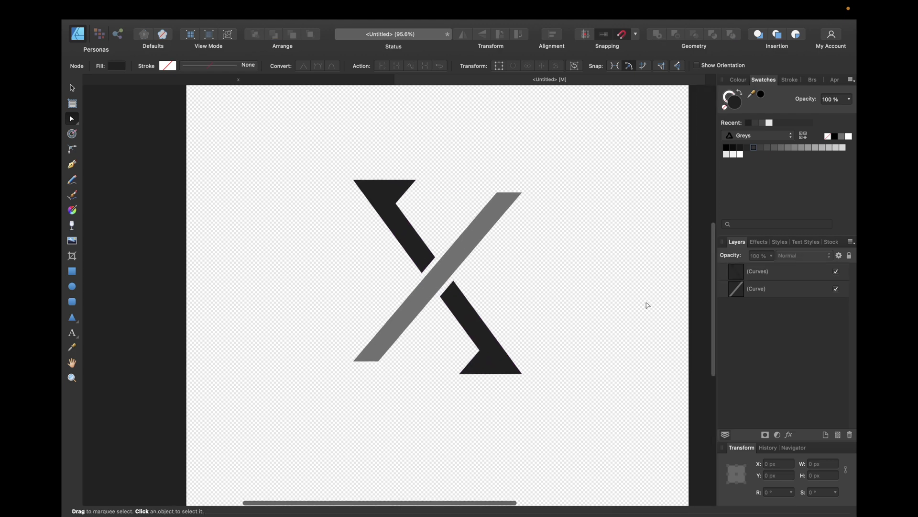
scroll(648, 306, "down", 3)
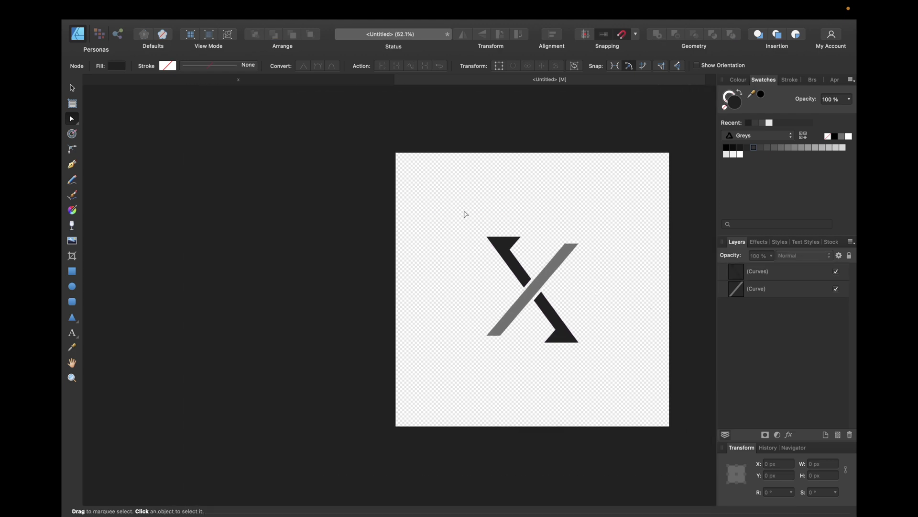
left_click_drag(465, 215, 629, 433)
key("v")
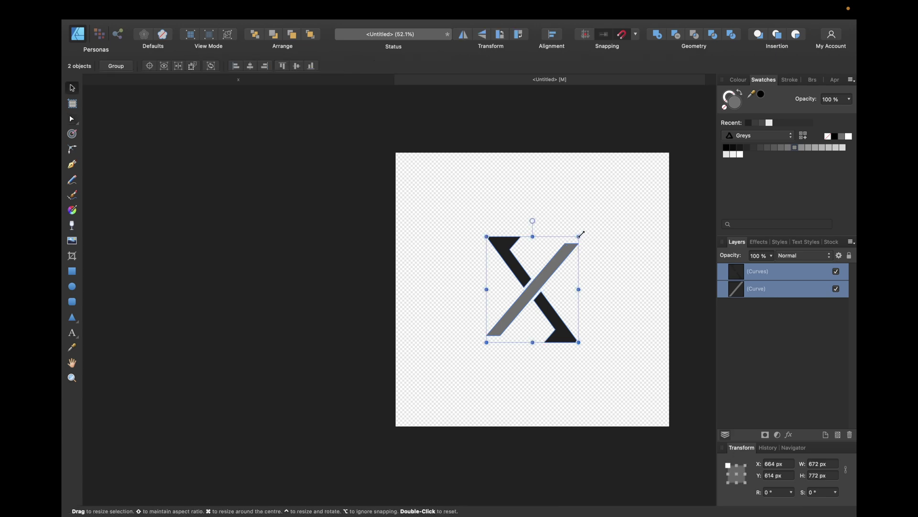
left_click_drag(579, 235, 547, 273)
left_click_drag(535, 313, 551, 293)
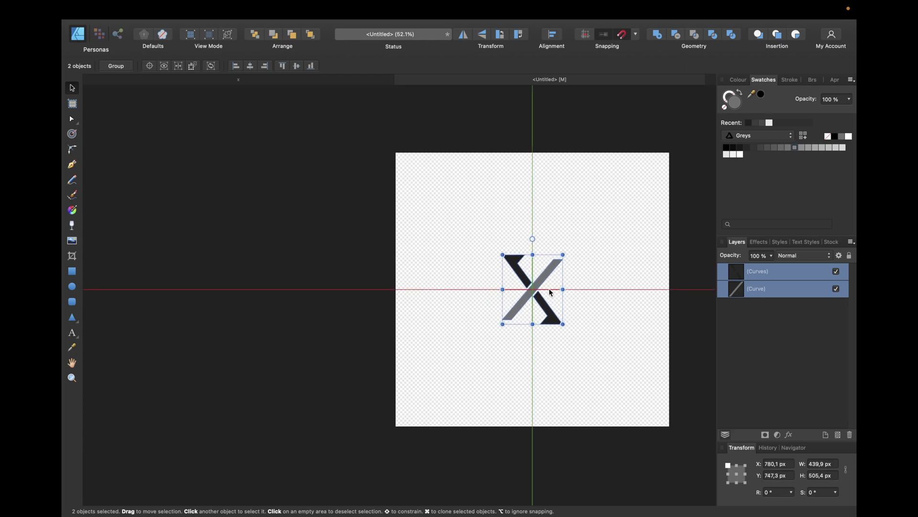
left_click(598, 288)
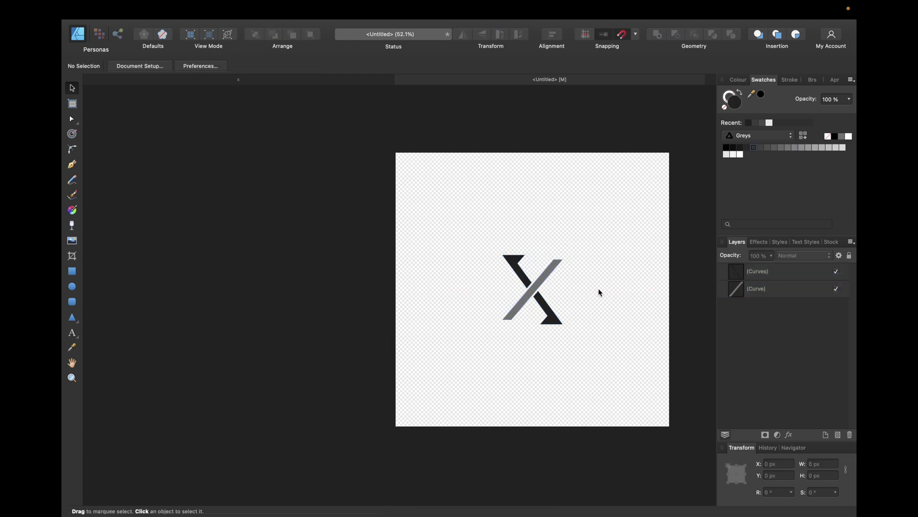
Step: Draw a black rectangle covering the whole artboard and place it behind the X shapes
left_click(74, 276)
left_click_drag(395, 152, 670, 426)
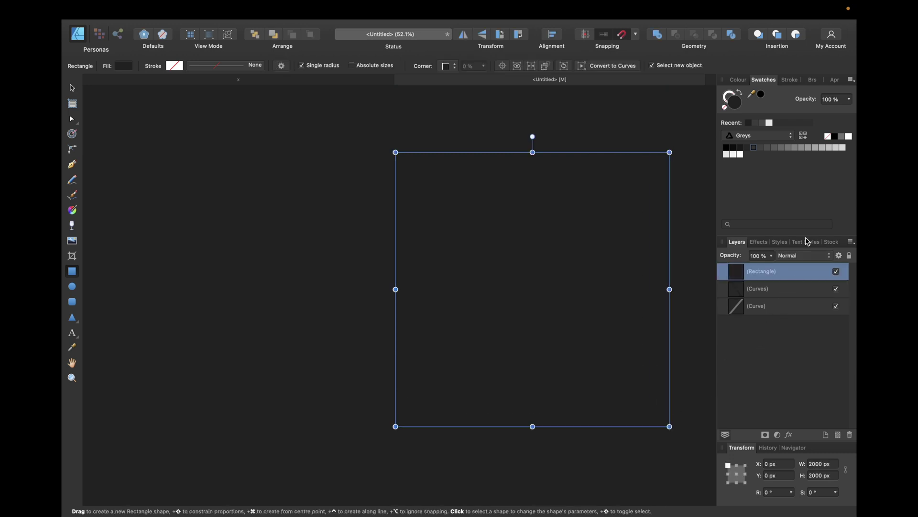
left_click(730, 154)
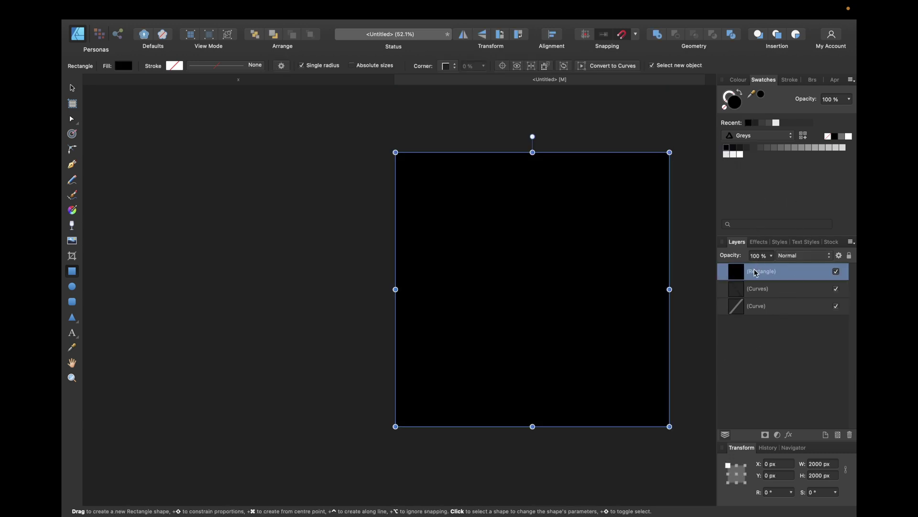
left_click_drag(756, 273, 755, 319)
Step: Fill the diagonal bar white, then select the merged dark arms
left_click(765, 291)
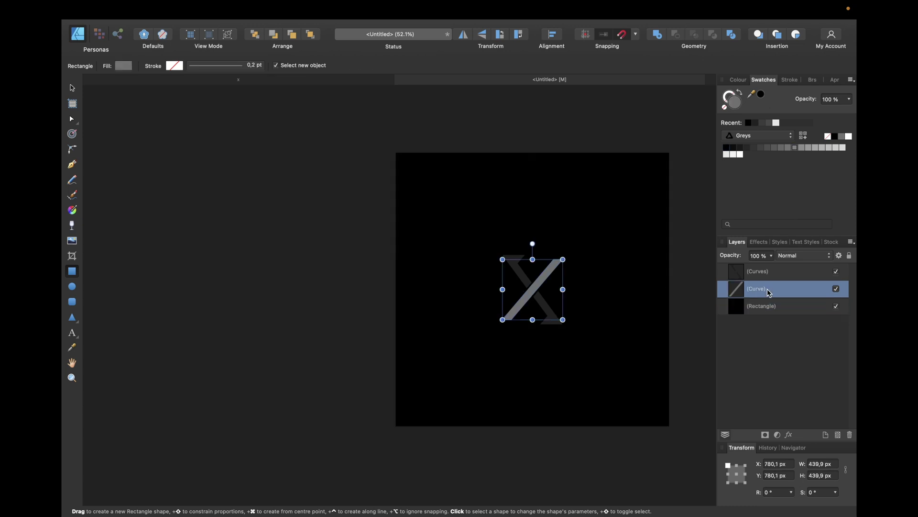
left_click(740, 154)
scroll(641, 283, "right", 3)
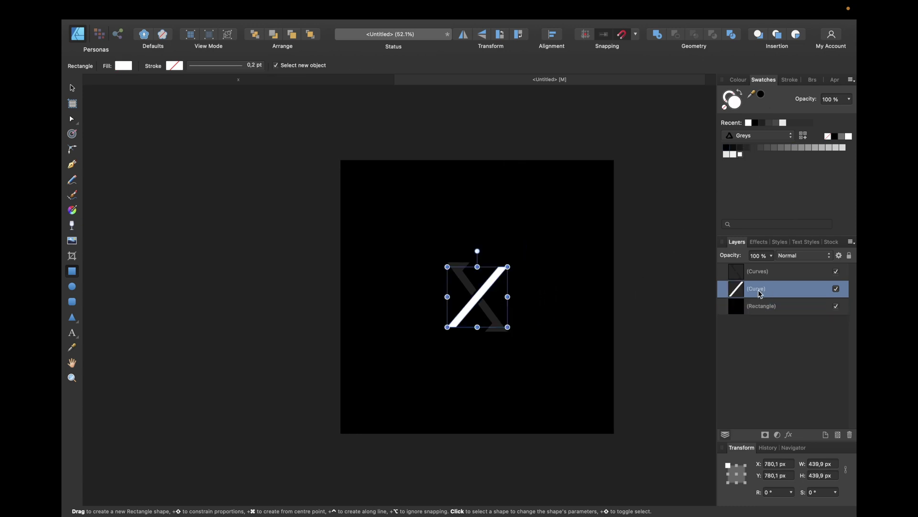
left_click(774, 278)
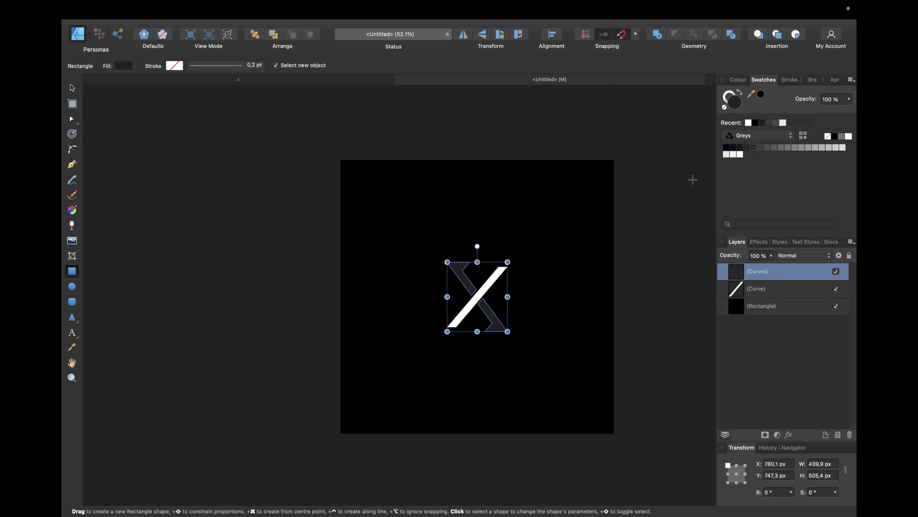
left_click(286, 84)
Step: Copy the gold hex E7D27C from the arm fill of the reference Brand Name logo
left_click(320, 234)
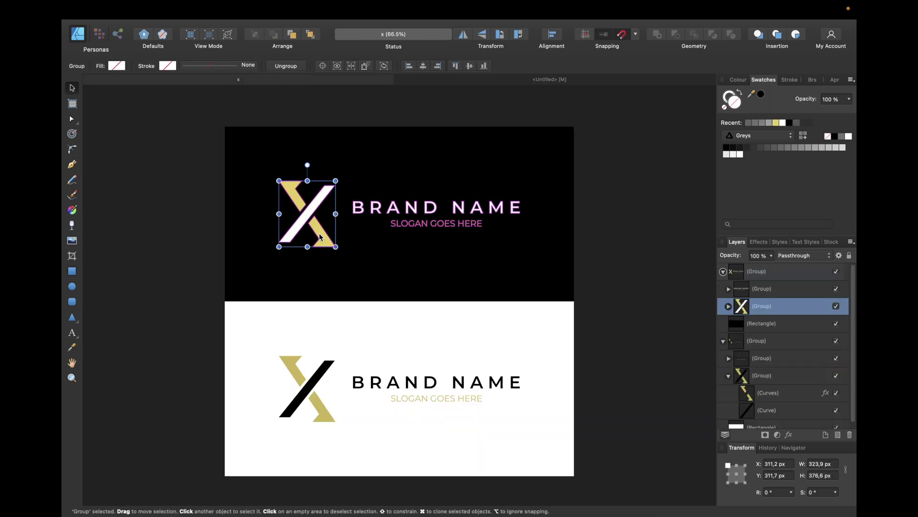
double_click(319, 234)
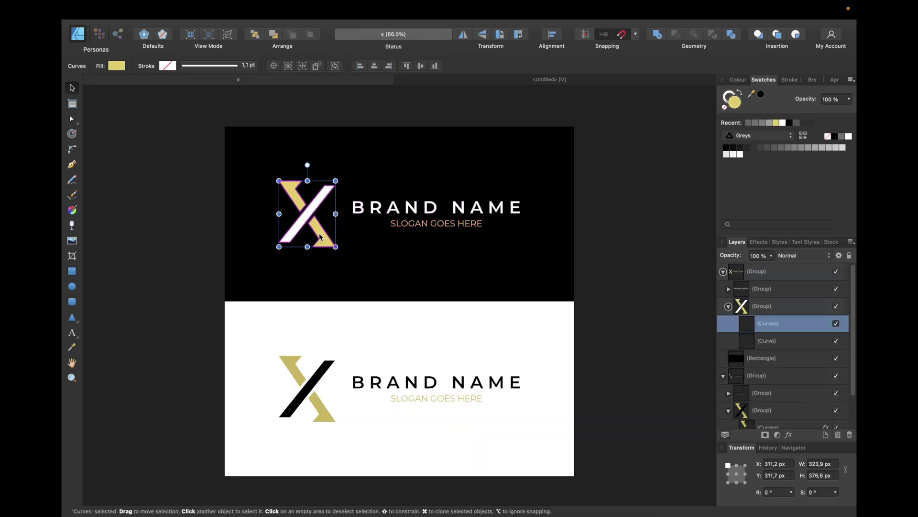
double_click(734, 103)
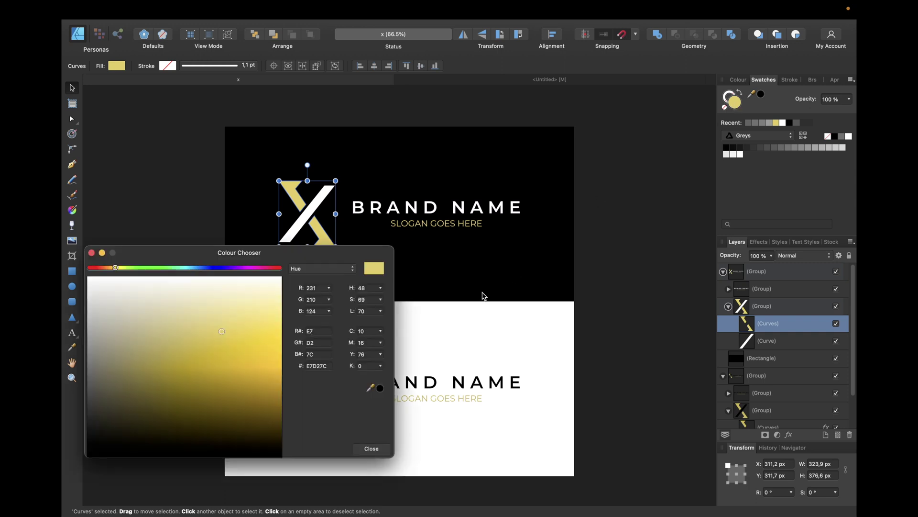
double_click(319, 367)
key("super+c")
left_click(91, 253)
Step: Paste E7D27C as the fill colour of the merged arms in the untitled document
left_click(495, 78)
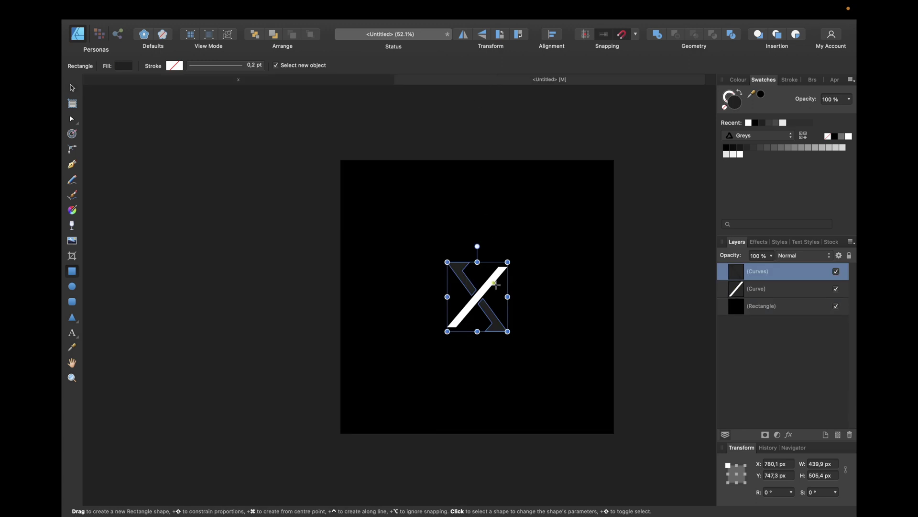
double_click(734, 103)
key("super+v")
key("Return")
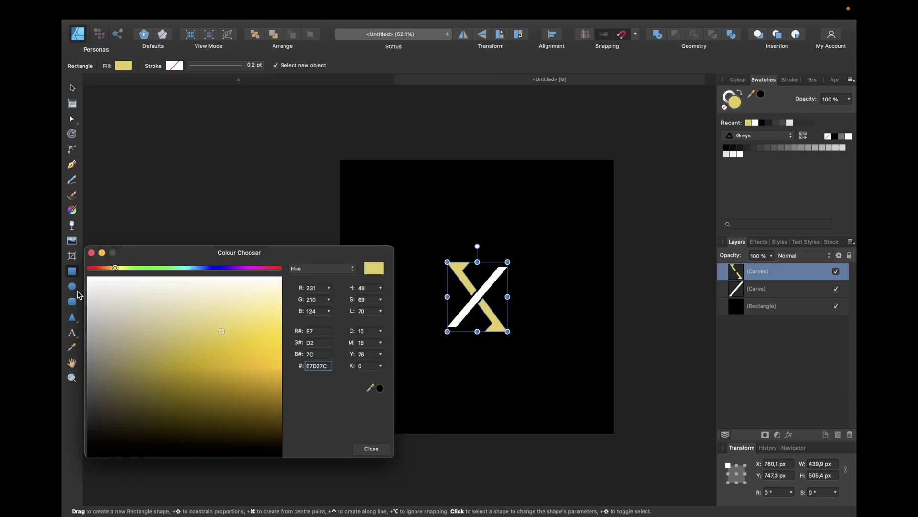
left_click(92, 258)
left_click(252, 238)
scroll(252, 238, "right", 2)
scroll(252, 237, "down", 1)
key("v")
scroll(483, 274, "up", 3)
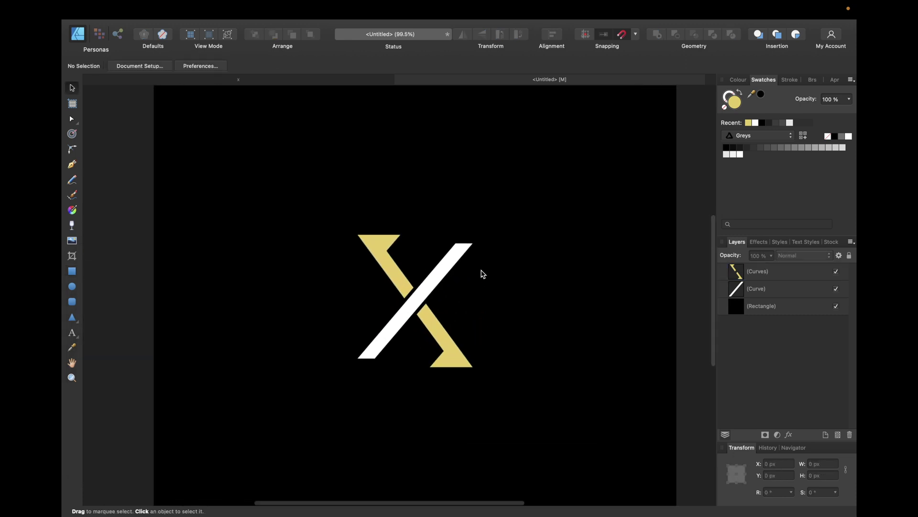